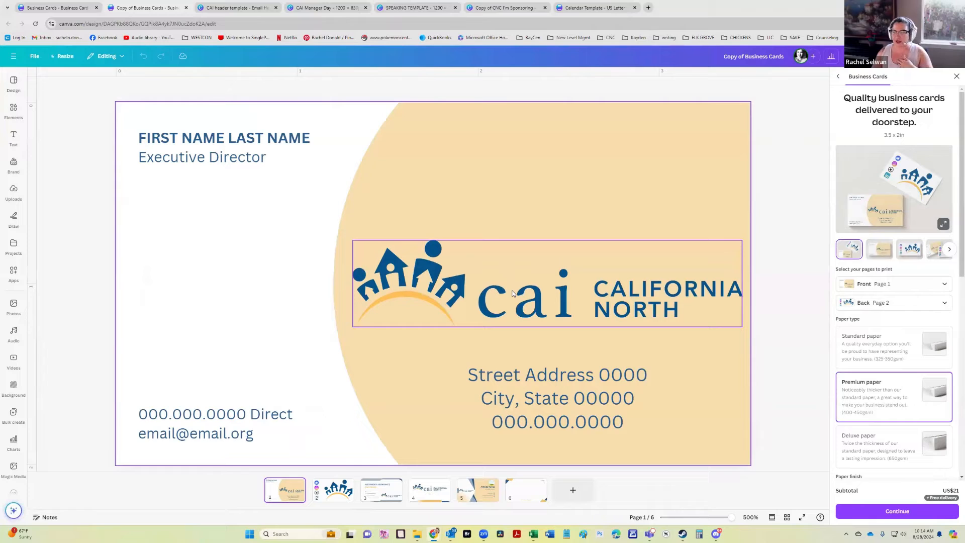
# Try the grey-blue from the CAI CNC palette on the tan curved shape and undo the color change
pyautogui.click(401, 181)
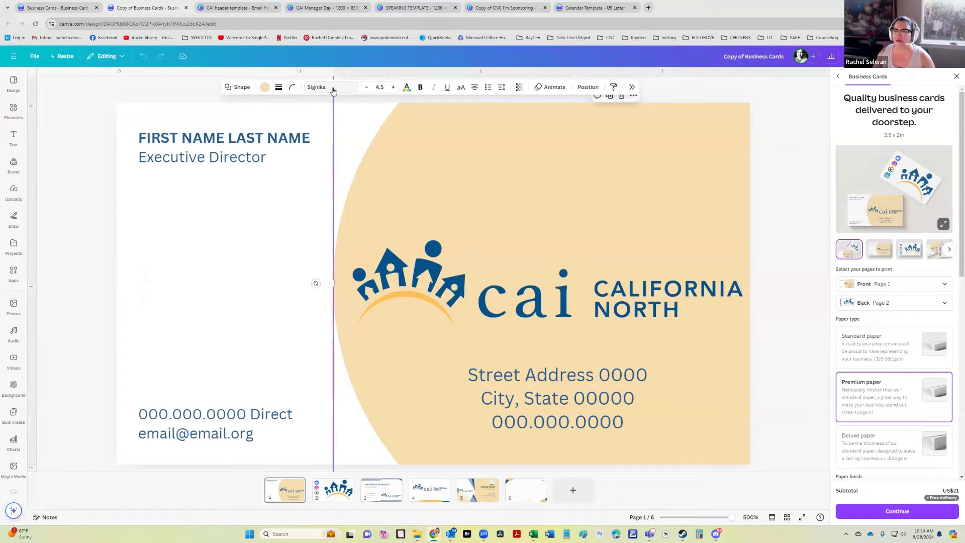
pyautogui.click(265, 88)
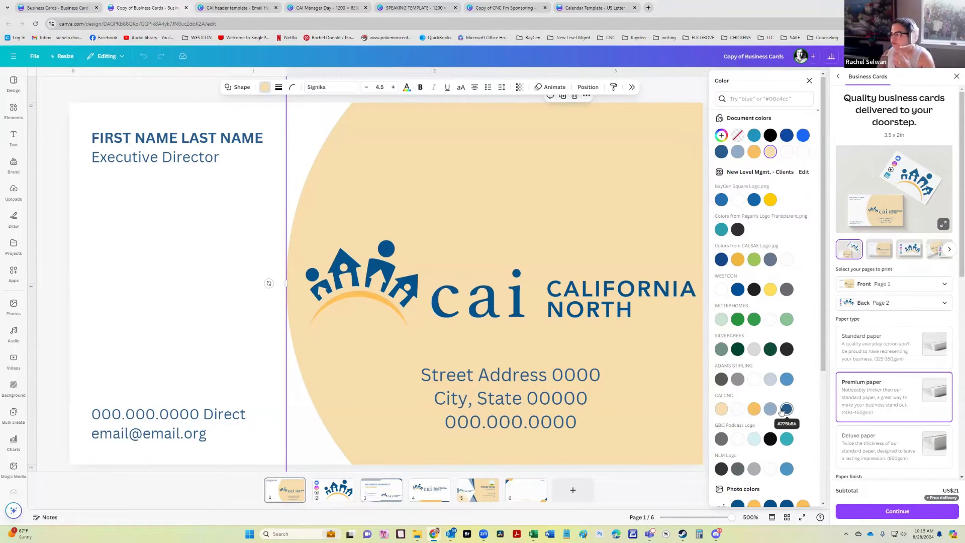
pyautogui.click(771, 410)
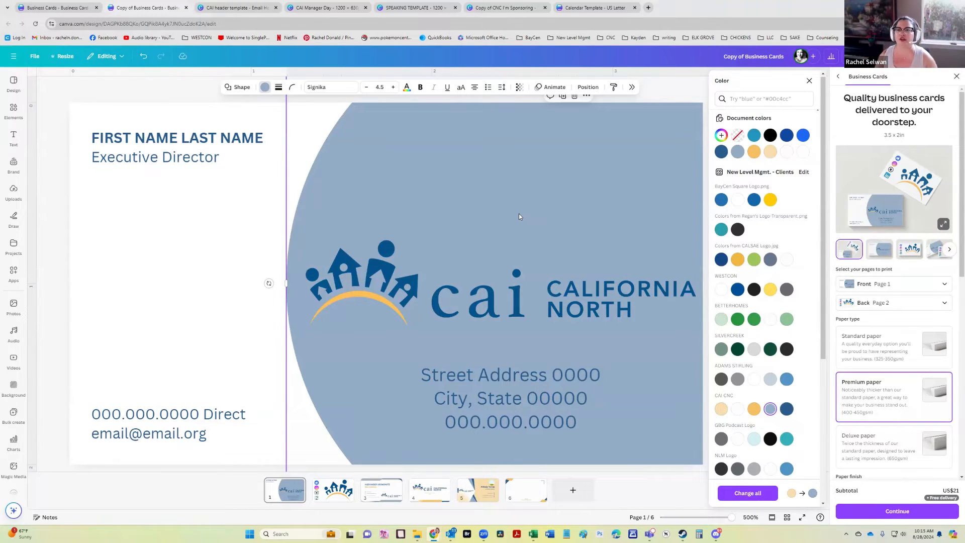
pyautogui.click(143, 57)
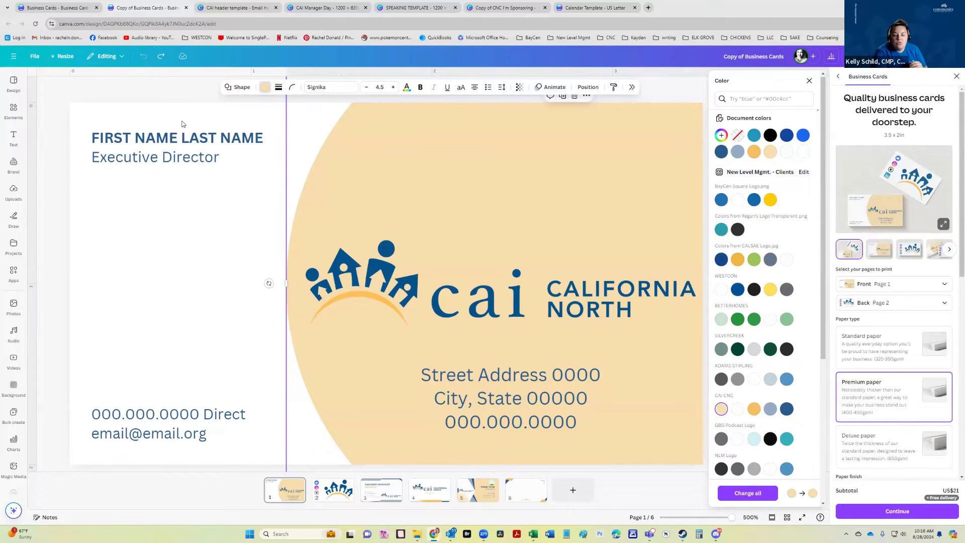
# Examine the document, brand, photo and default color palettes available for the tan curved shape
pyautogui.click(162, 243)
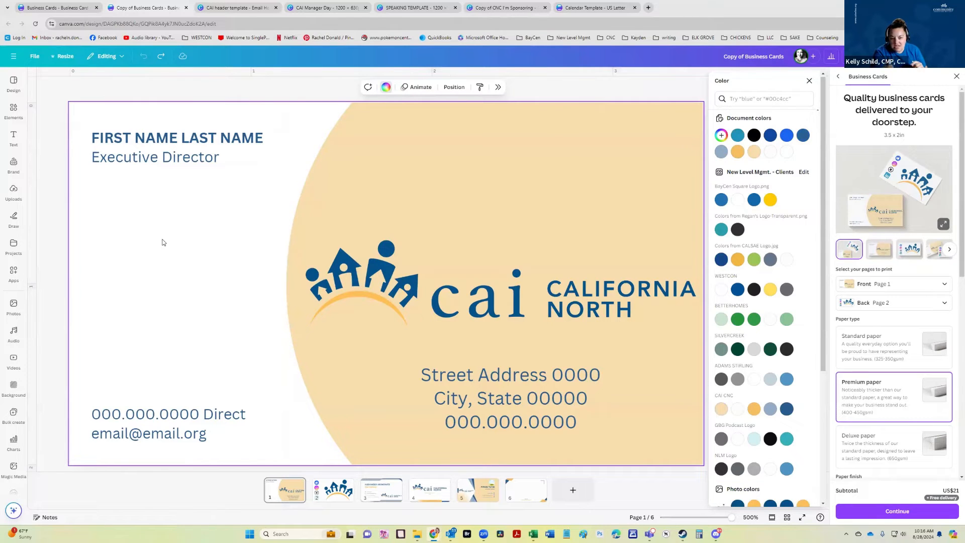
pyautogui.click(542, 202)
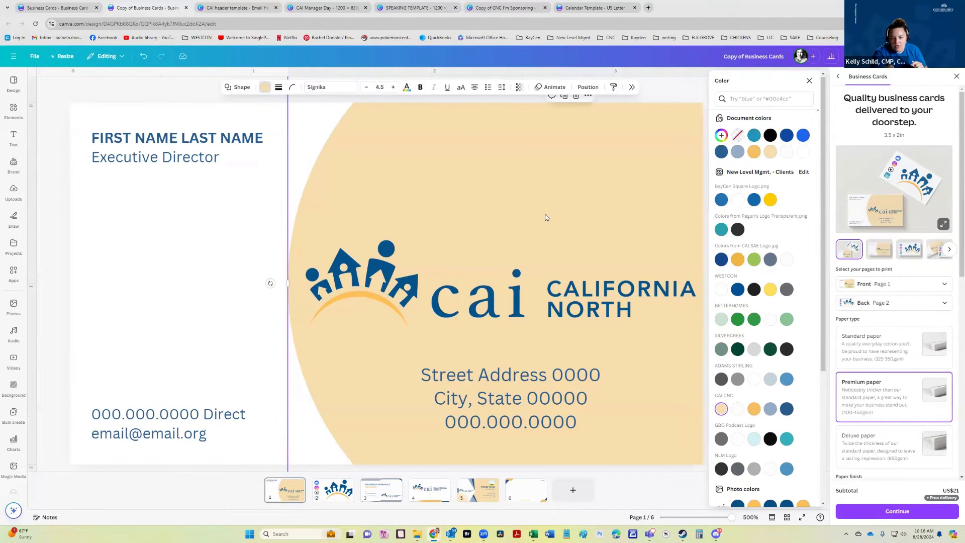
pyautogui.press('Left')
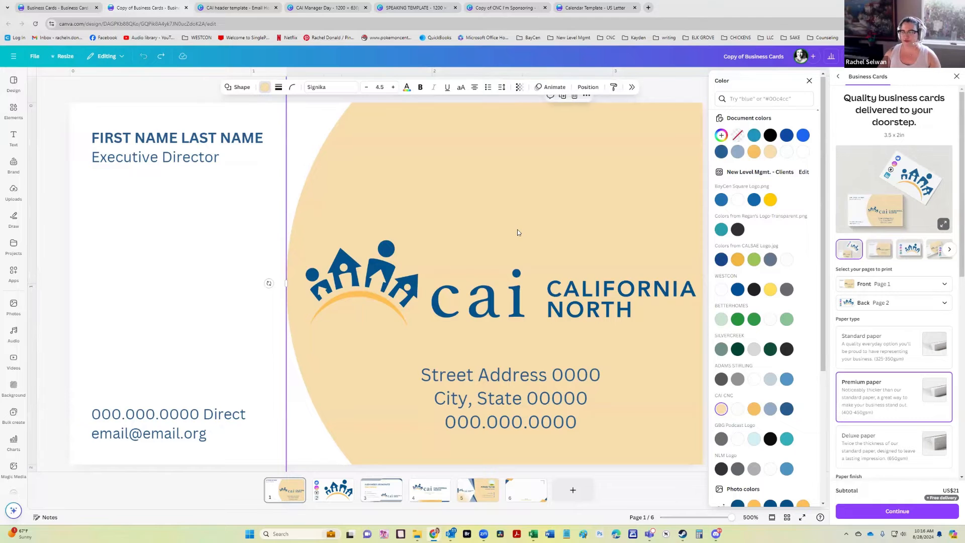
pyautogui.click(264, 89)
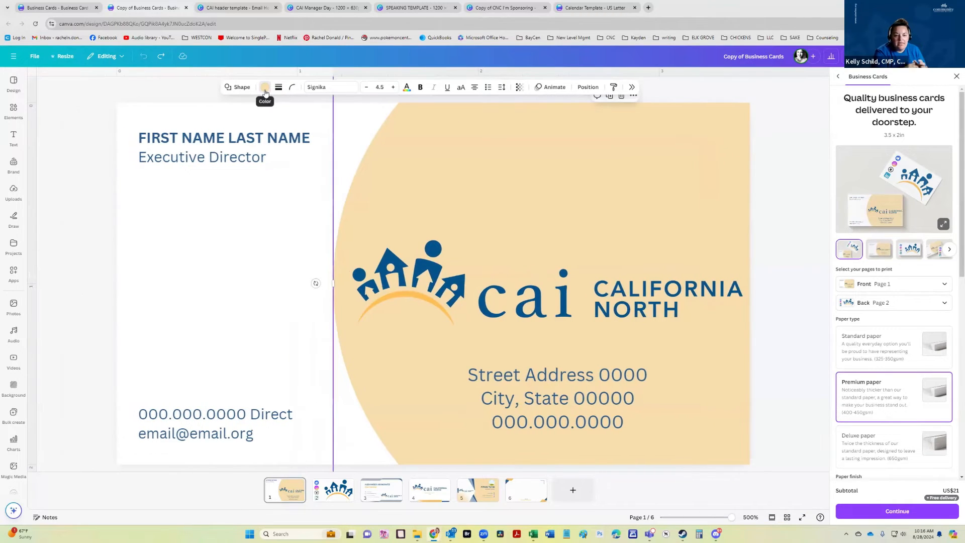
pyautogui.click(265, 91)
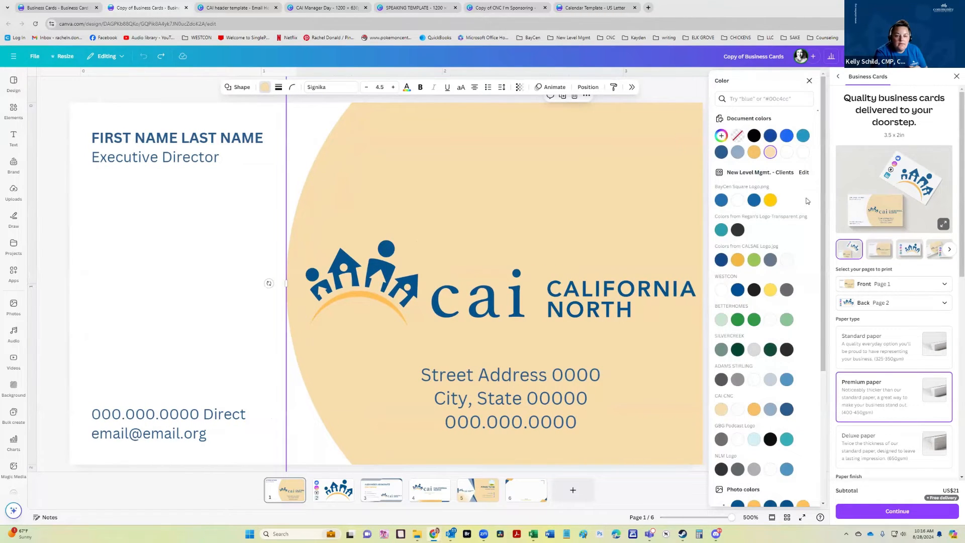
pyautogui.scroll(-2, 802, 217)
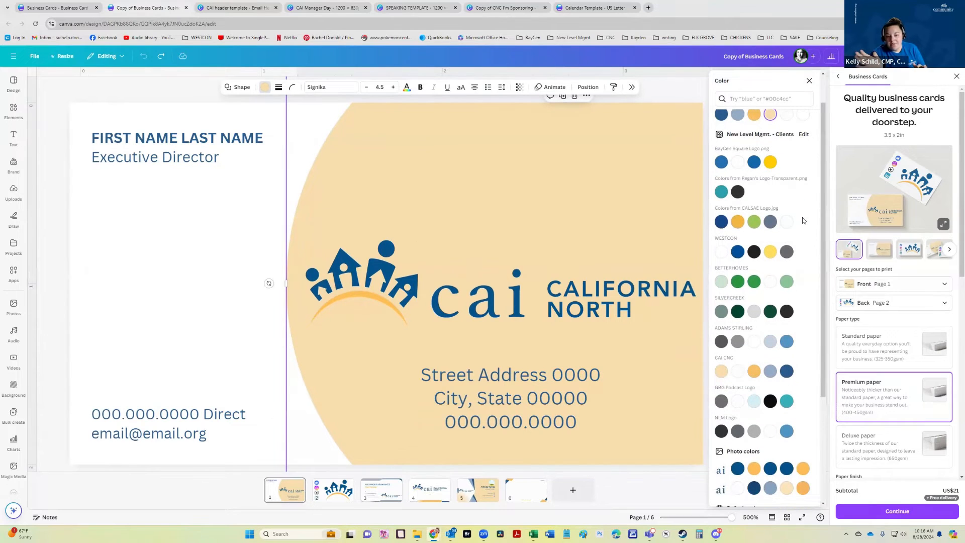
pyautogui.scroll(2, 802, 221)
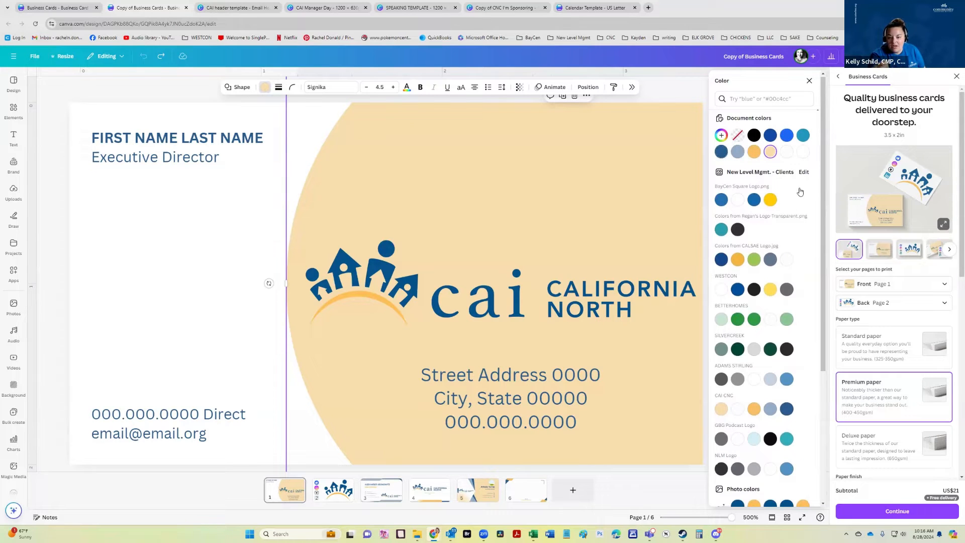
pyautogui.scroll(-4, 786, 243)
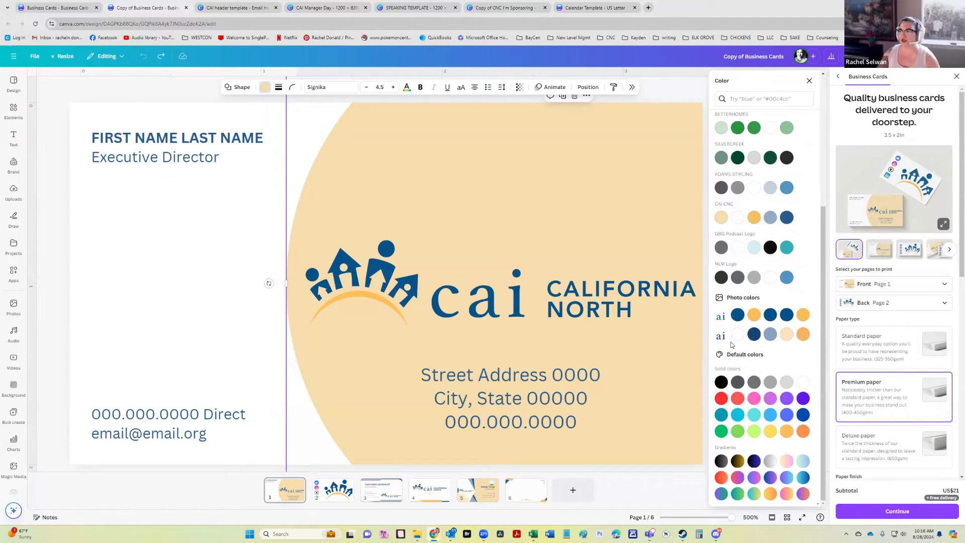
pyautogui.scroll(4, 749, 316)
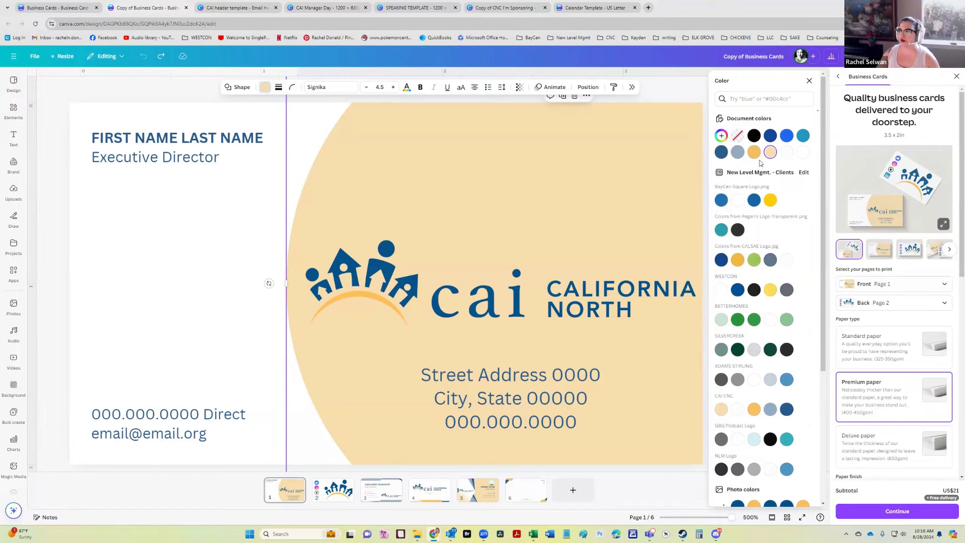
# Add the uploaded SavATree logo to the front of the card and move it over the white area beside the curve
pyautogui.click(229, 252)
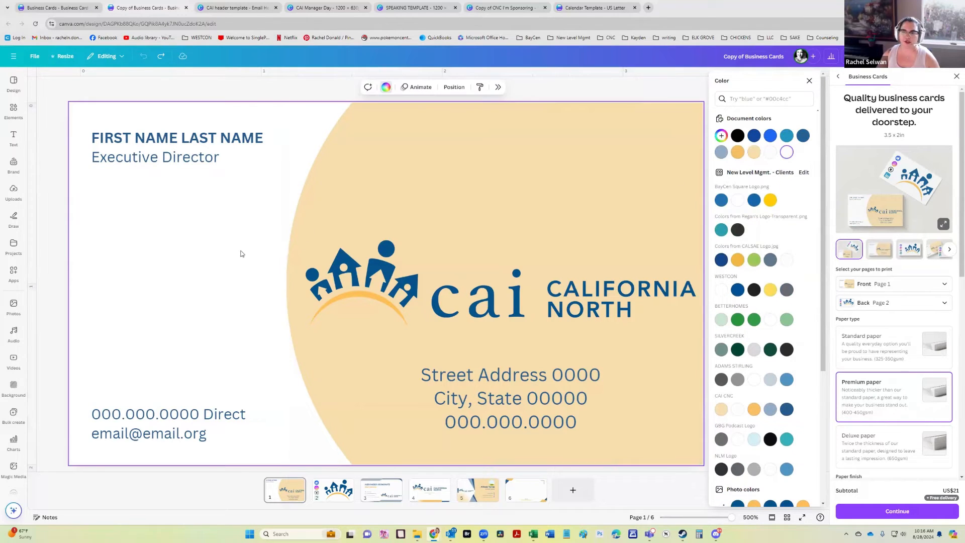
pyautogui.click(13, 191)
pyautogui.click(99, 174)
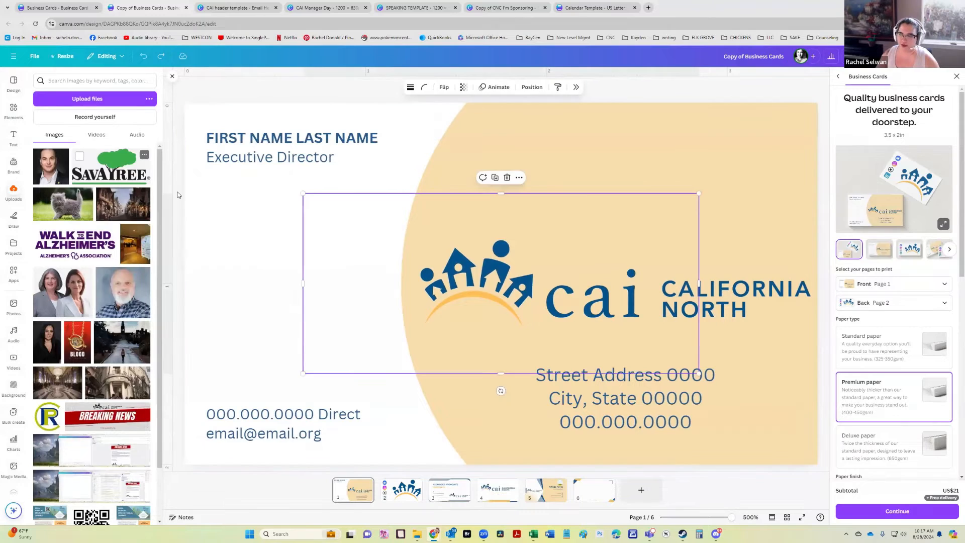
pyautogui.click(172, 77)
pyautogui.moveTo(349, 277); pyautogui.dragTo(241, 237)
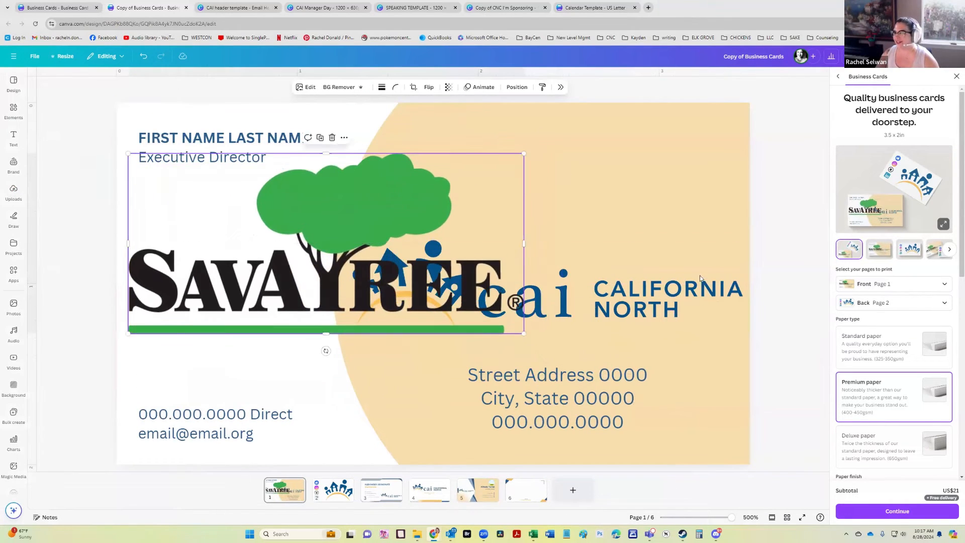
# Check the photo colors offered for the curved shape and delete the SavATree logo from the card
pyautogui.click(547, 151)
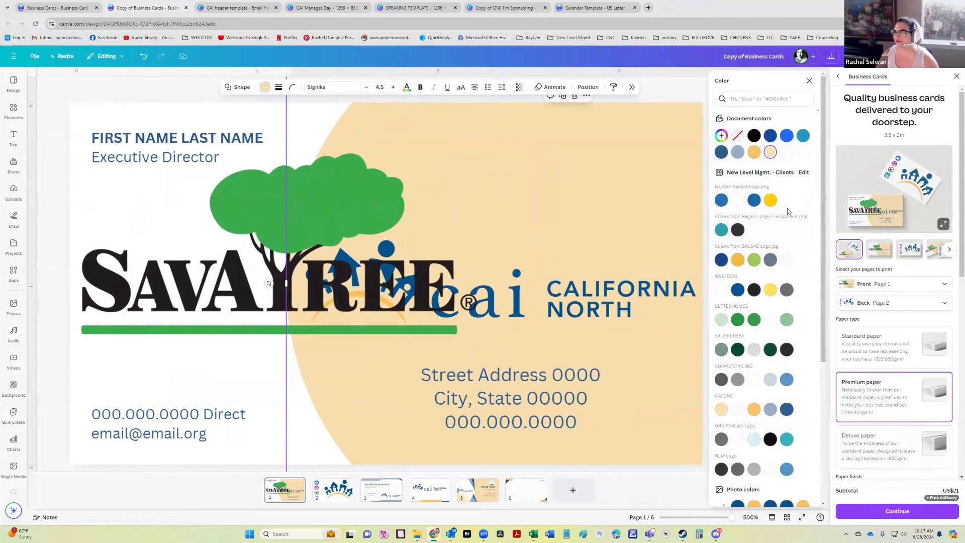
pyautogui.scroll(-6, 754, 346)
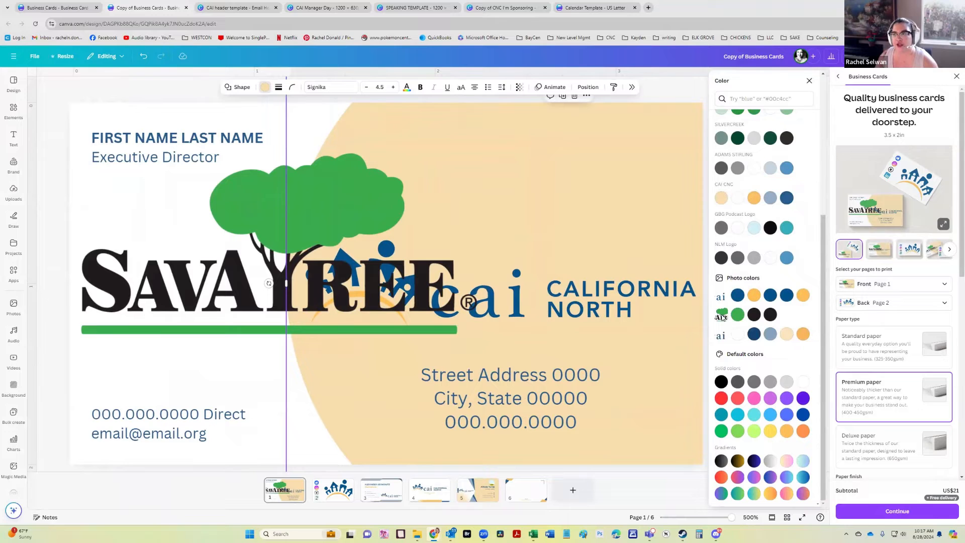
pyautogui.click(127, 202)
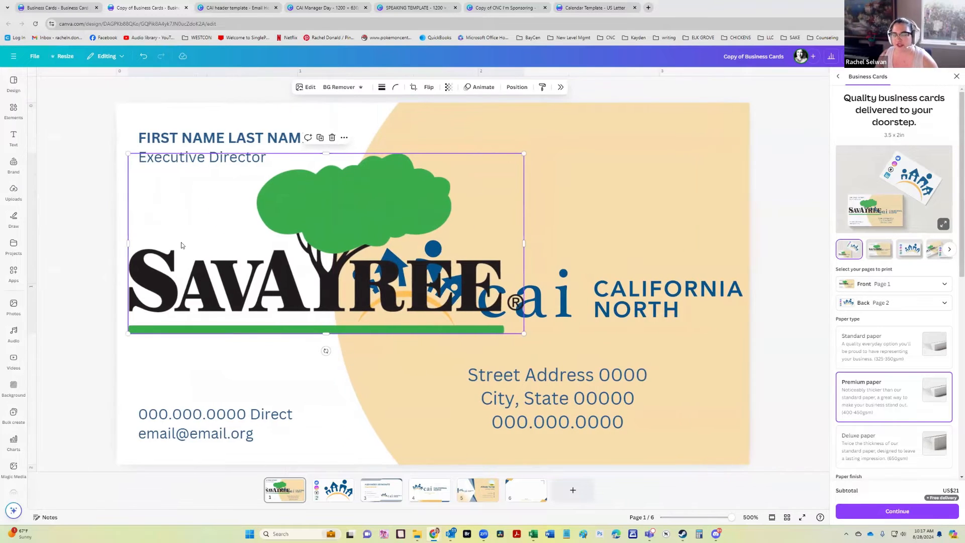
pyautogui.press('Delete')
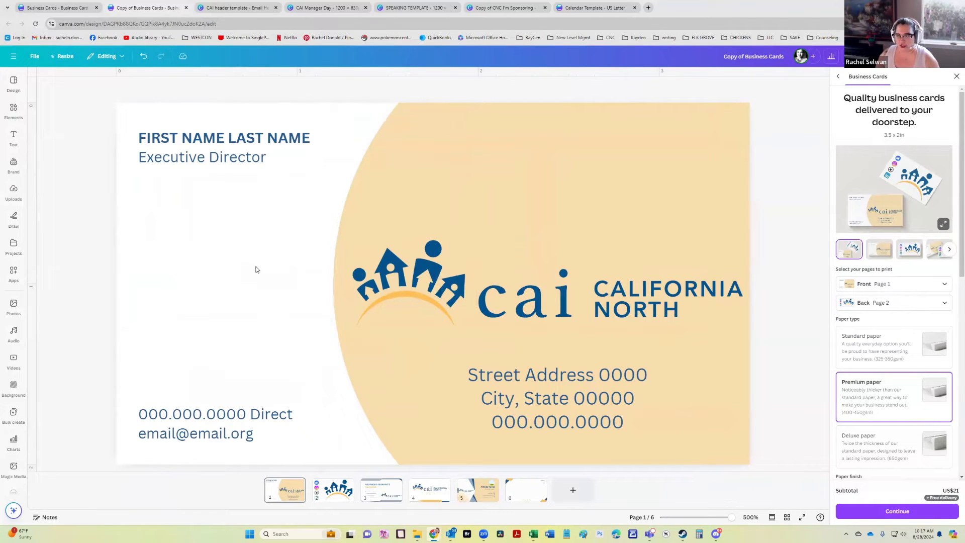
# Examine which parts of the card can be edited separately: the logo, address block, direct contact lines and name block
pyautogui.click(447, 271)
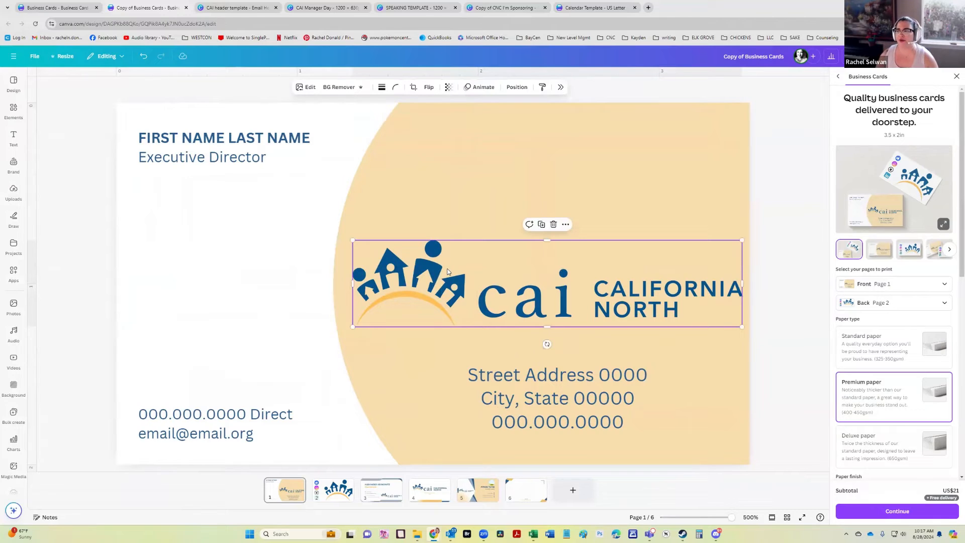
pyautogui.doubleClick(517, 382)
pyautogui.click(519, 399)
pyautogui.moveTo(586, 422); pyautogui.dragTo(524, 419)
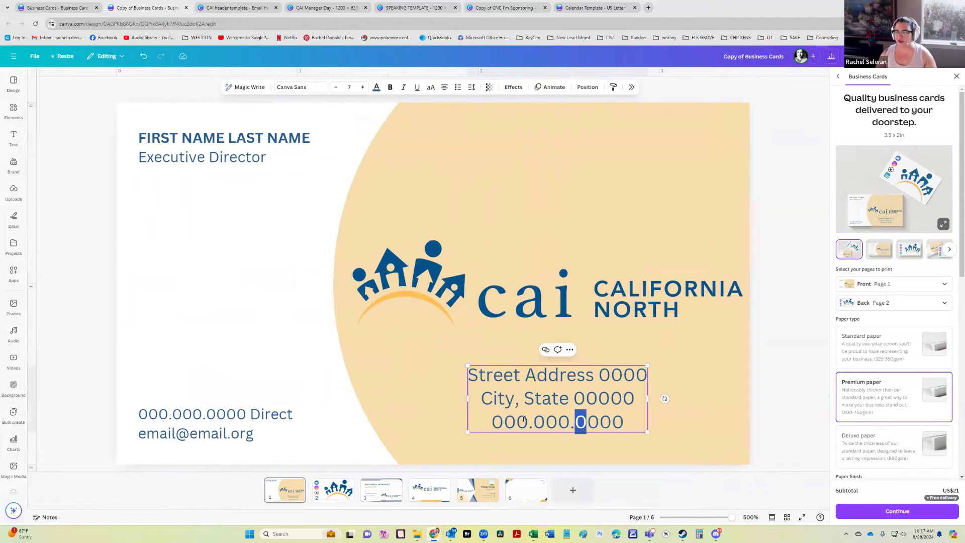
pyautogui.click(216, 415)
pyautogui.doubleClick(216, 414)
pyautogui.click(219, 434)
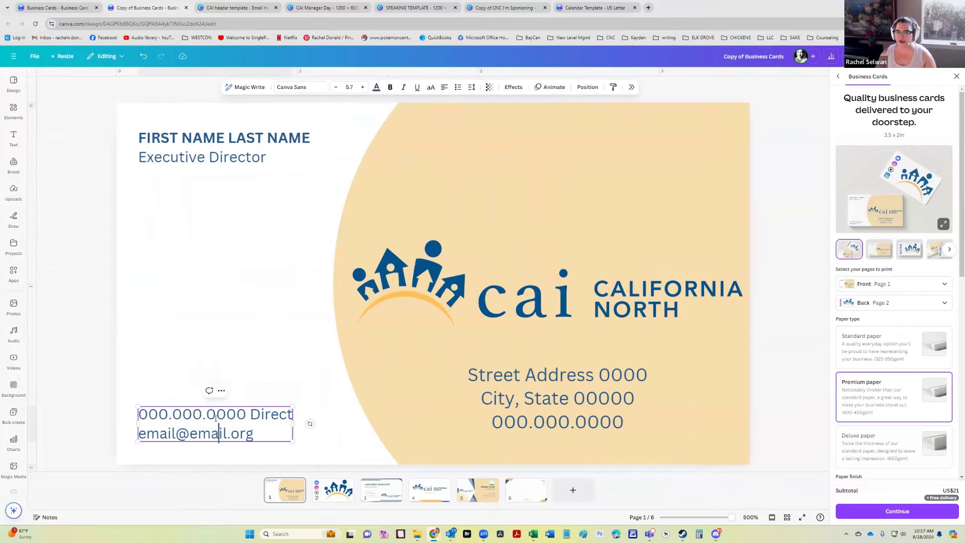
pyautogui.click(180, 146)
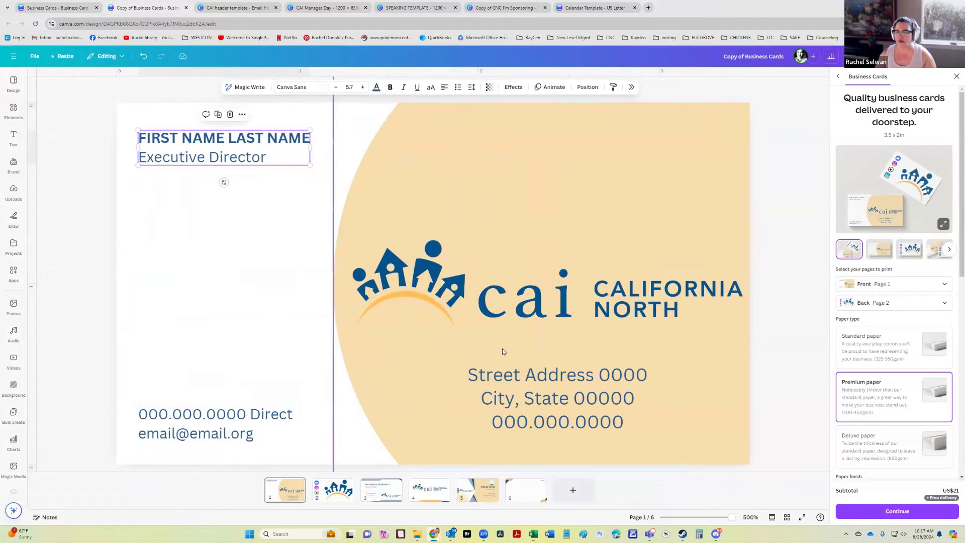
pyautogui.click(517, 373)
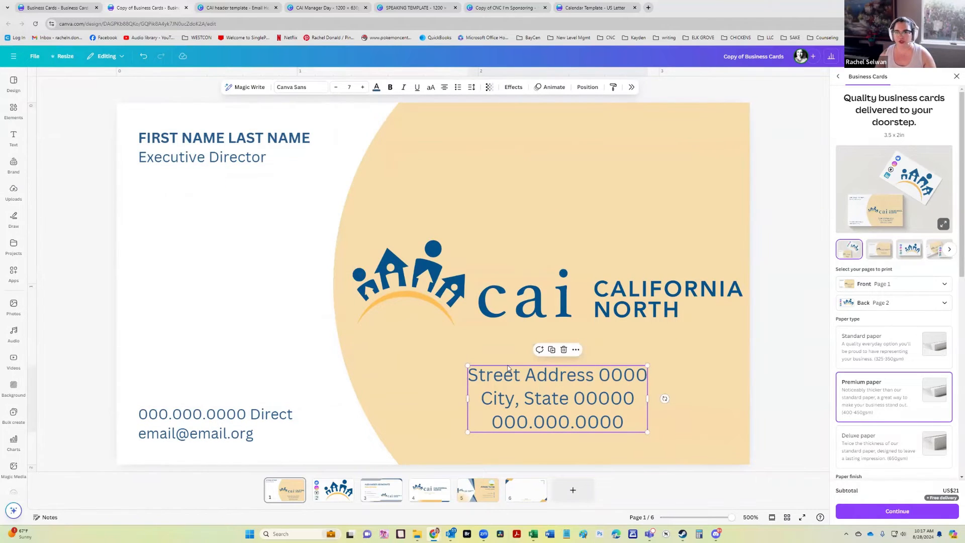
# Replace the CAI California North logo with the Heartland Chapter logo found by searching the uploads for "heartland"
pyautogui.click(504, 303)
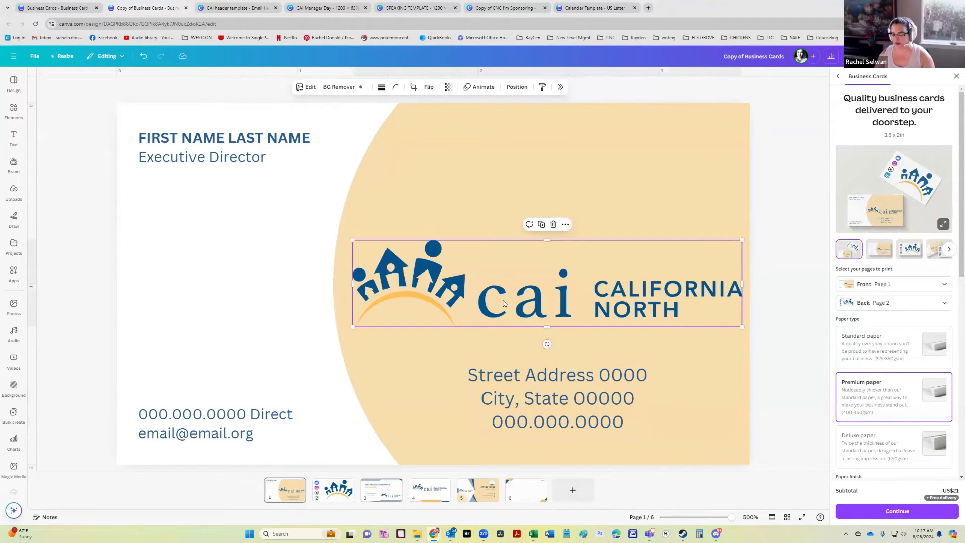
pyautogui.press('Delete')
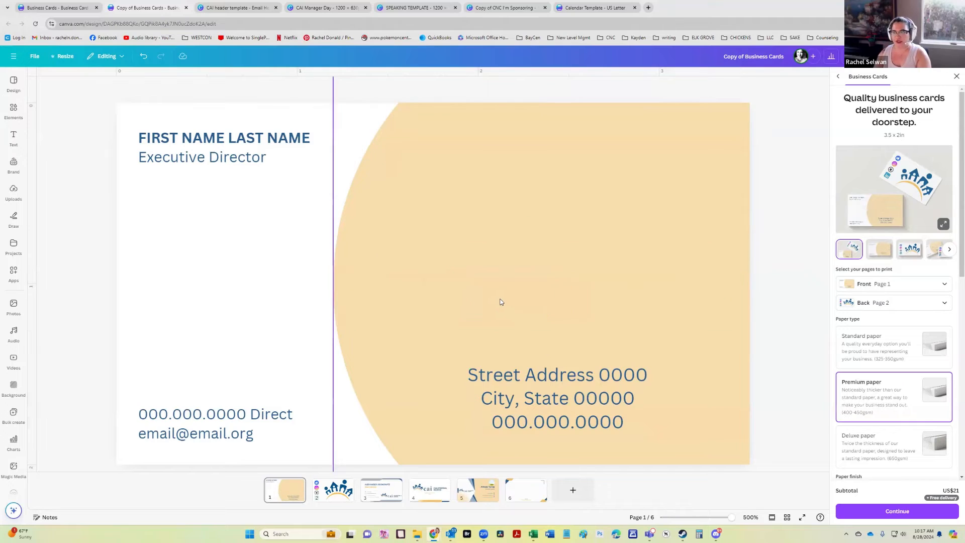
pyautogui.click(14, 192)
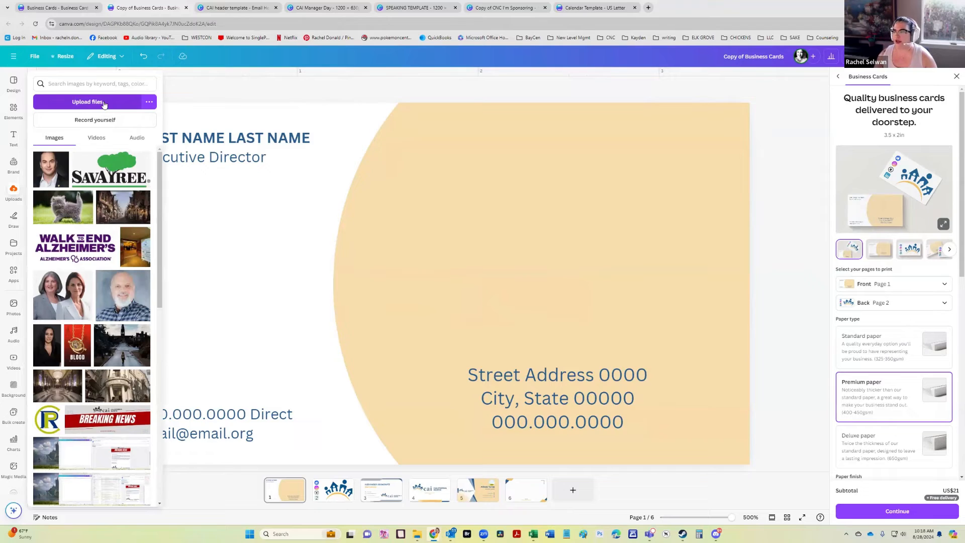
pyautogui.click(91, 86)
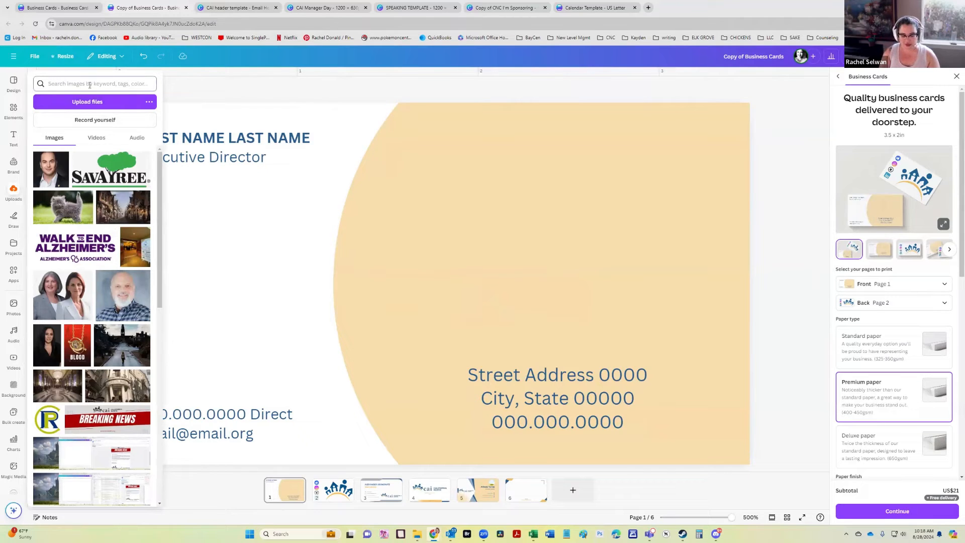
pyautogui.write('heartland')
pyautogui.press('Return')
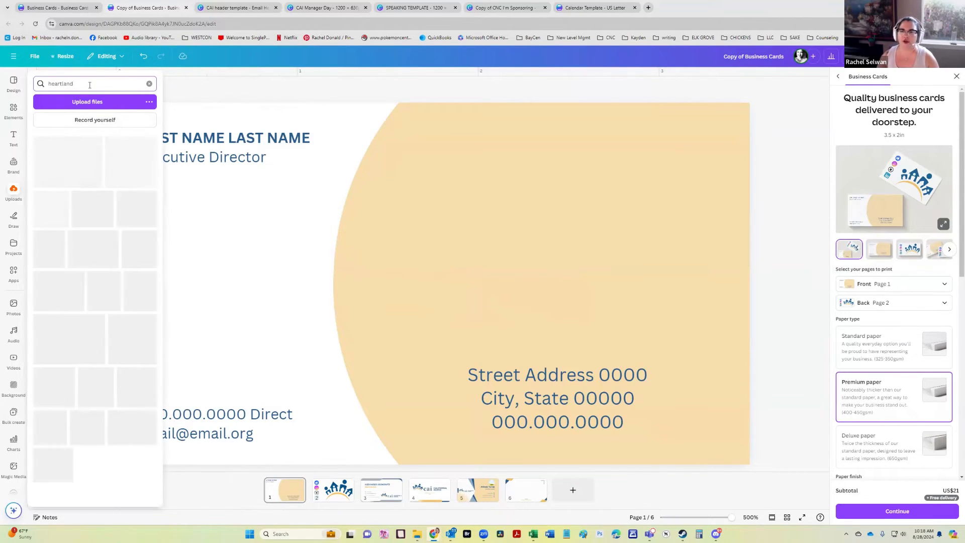
pyautogui.moveTo(97, 187); pyautogui.dragTo(389, 272)
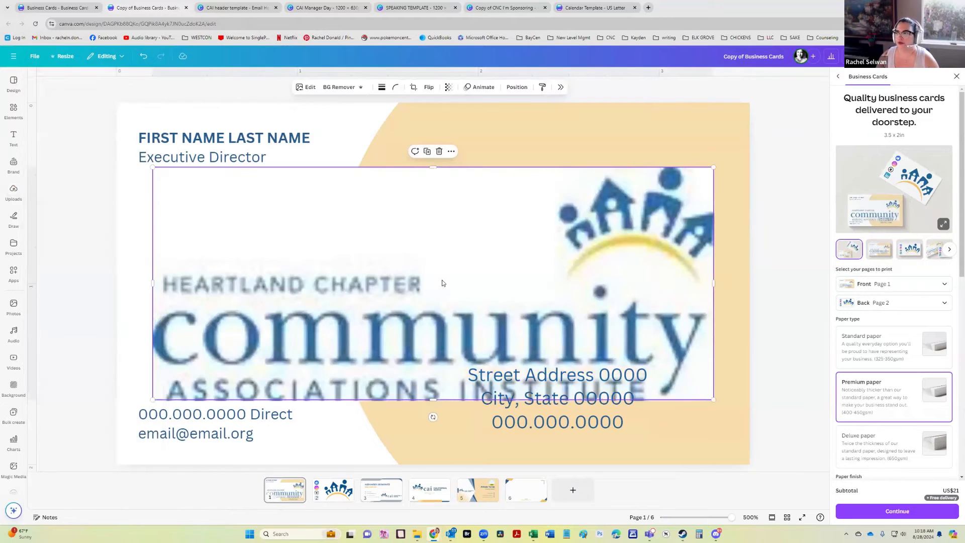
# Shrink the Heartland Chapter logo to fit the tan area above the address block and remove its background
pyautogui.moveTo(168, 142); pyautogui.dragTo(354, 216)
pyautogui.moveTo(502, 280); pyautogui.dragTo(493, 238)
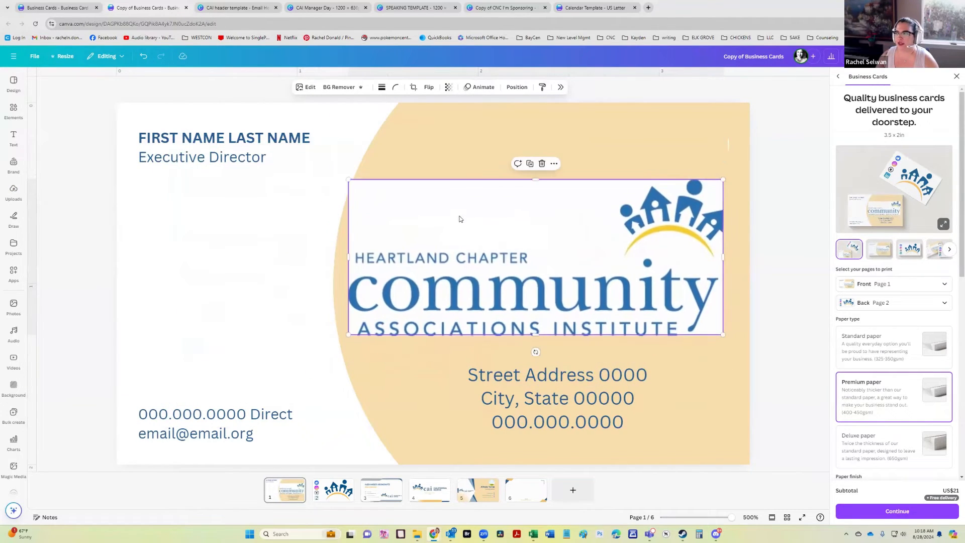
pyautogui.moveTo(354, 179); pyautogui.dragTo(406, 203)
pyautogui.moveTo(452, 235); pyautogui.dragTo(443, 240)
pyautogui.click(742, 286)
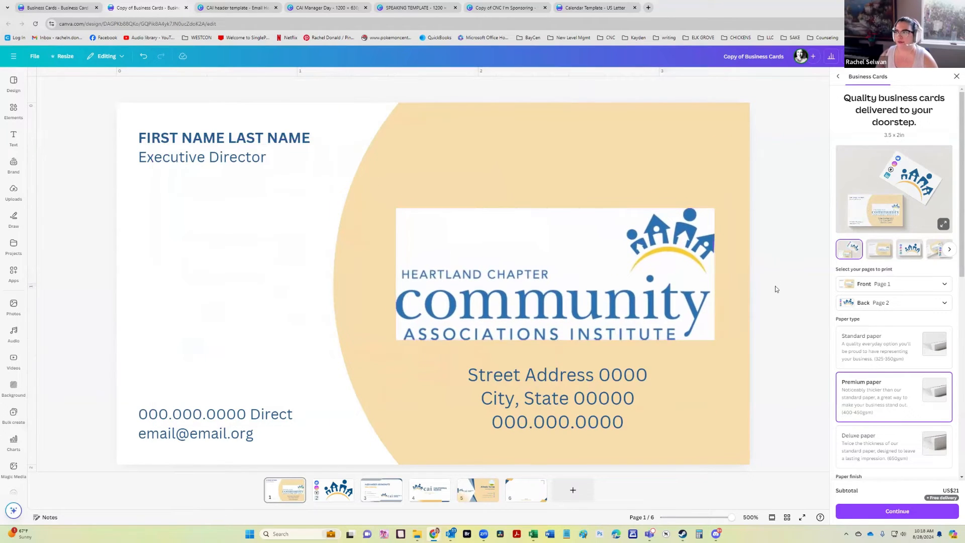
pyautogui.click(622, 273)
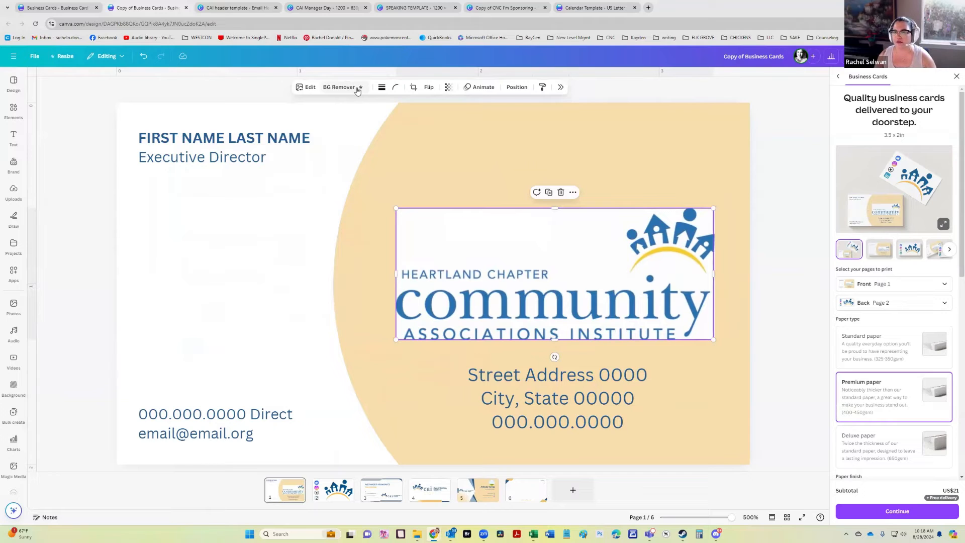
pyautogui.click(340, 87)
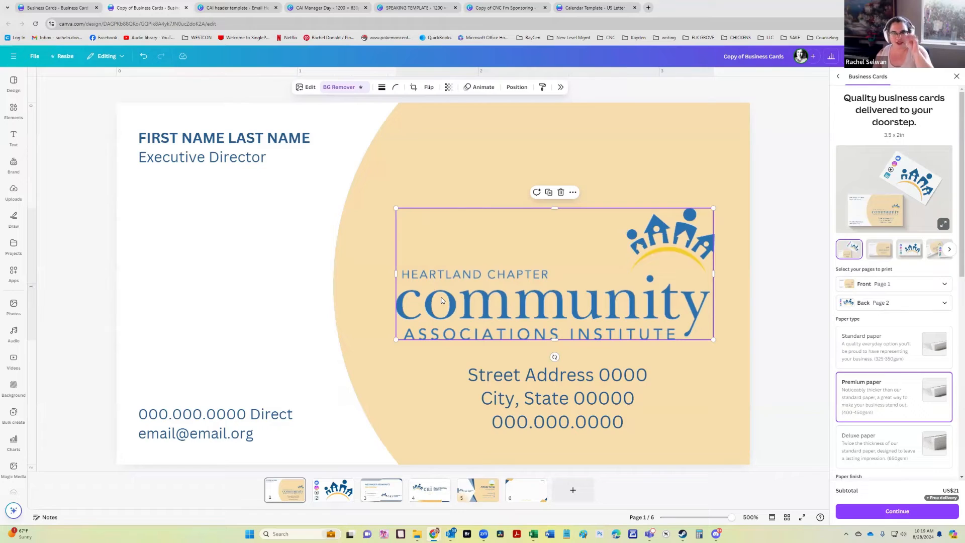
# Deselect the logo, and in the header template stretch the page 1 photo grid down to just above the logo and title
pyautogui.click(268, 288)
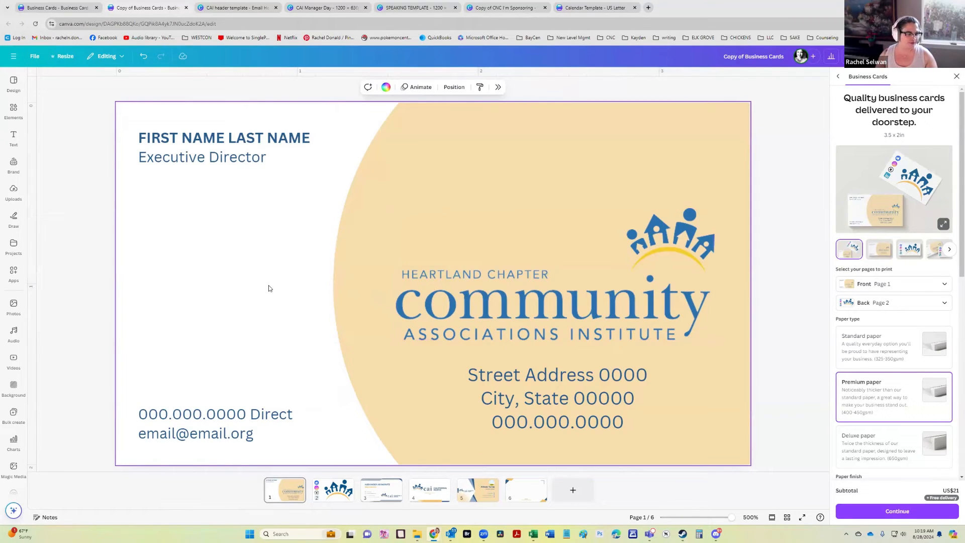
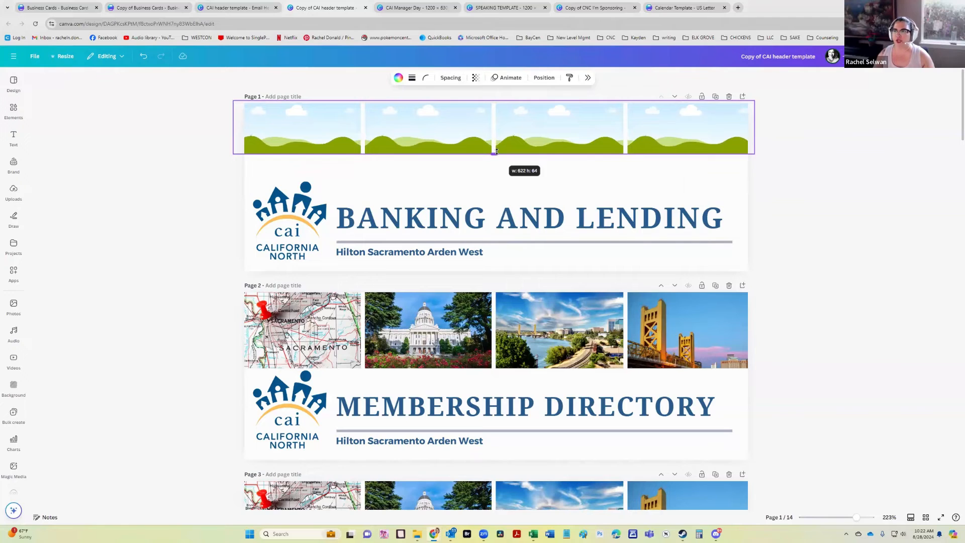
pyautogui.moveTo(496, 151); pyautogui.dragTo(494, 173)
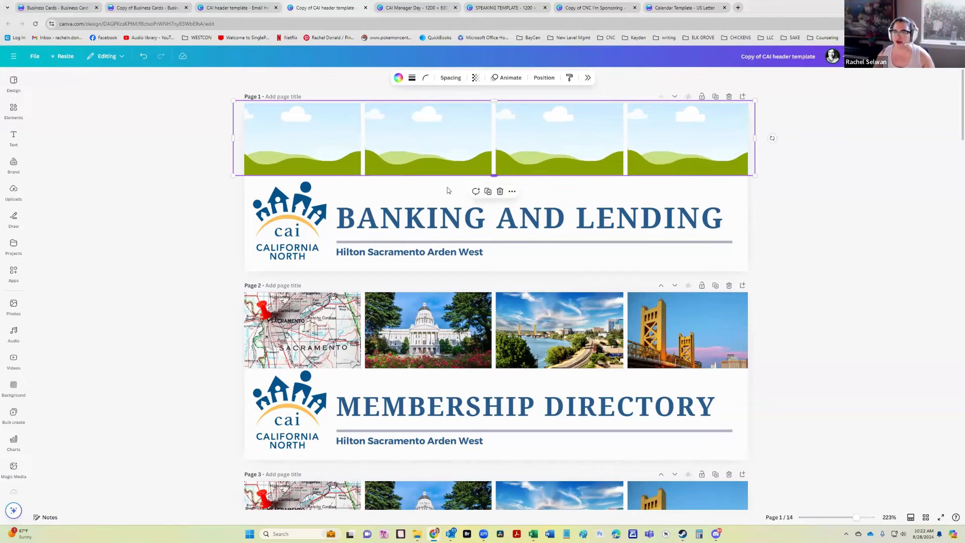
pyautogui.click(90, 137)
# Search the photo library for "virginia"
pyautogui.click(14, 274)
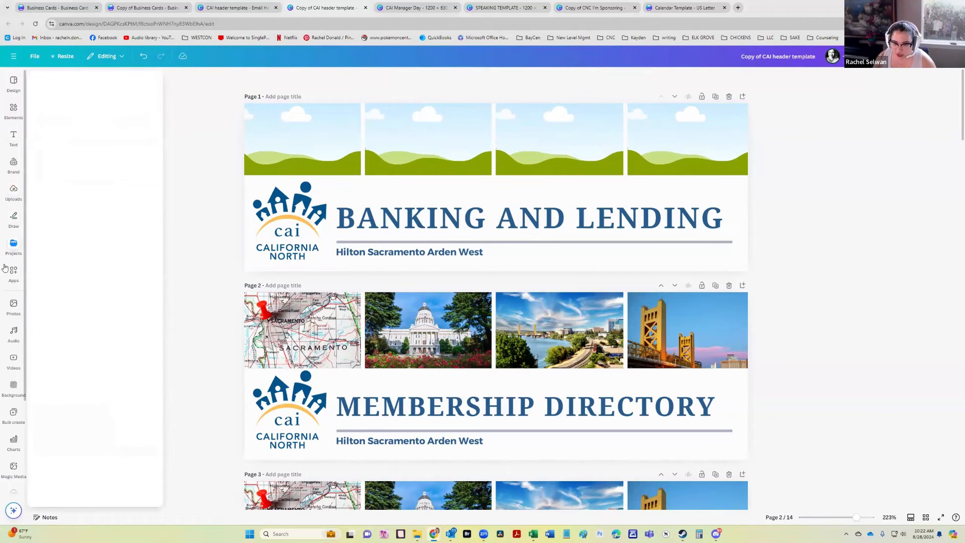
pyautogui.click(14, 305)
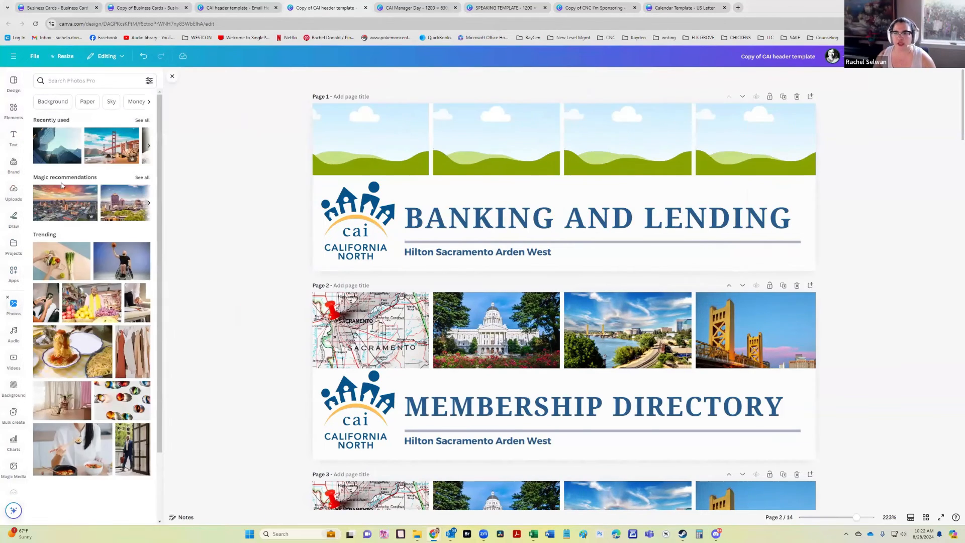
pyautogui.click(84, 82)
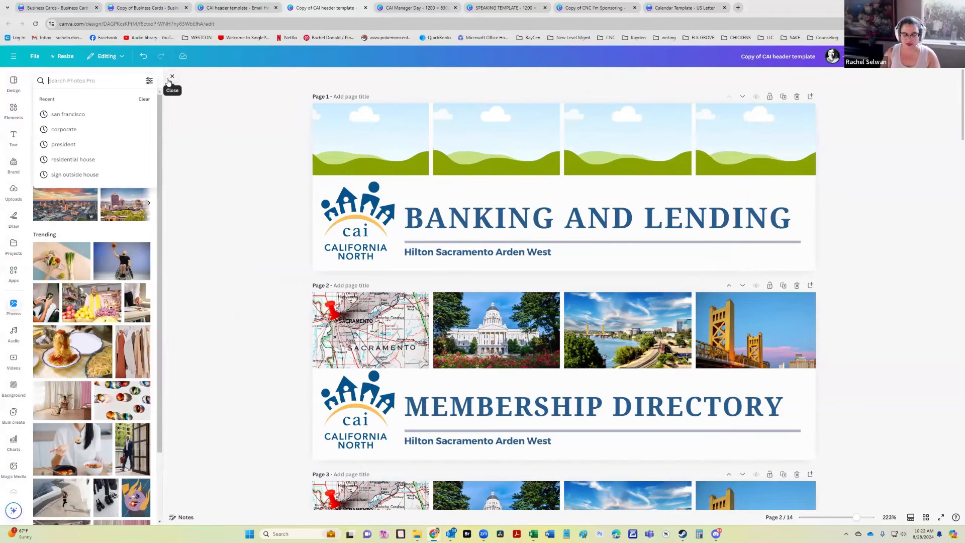
pyautogui.write('virginia')
pyautogui.press('Return')
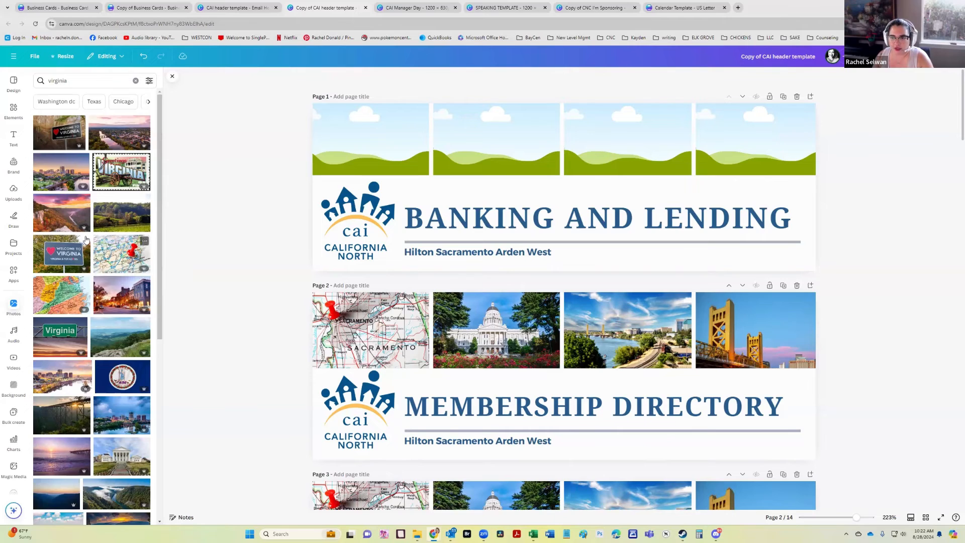
# Filter the Virginia photos to free ones only and browse the results for header images
pyautogui.click(150, 82)
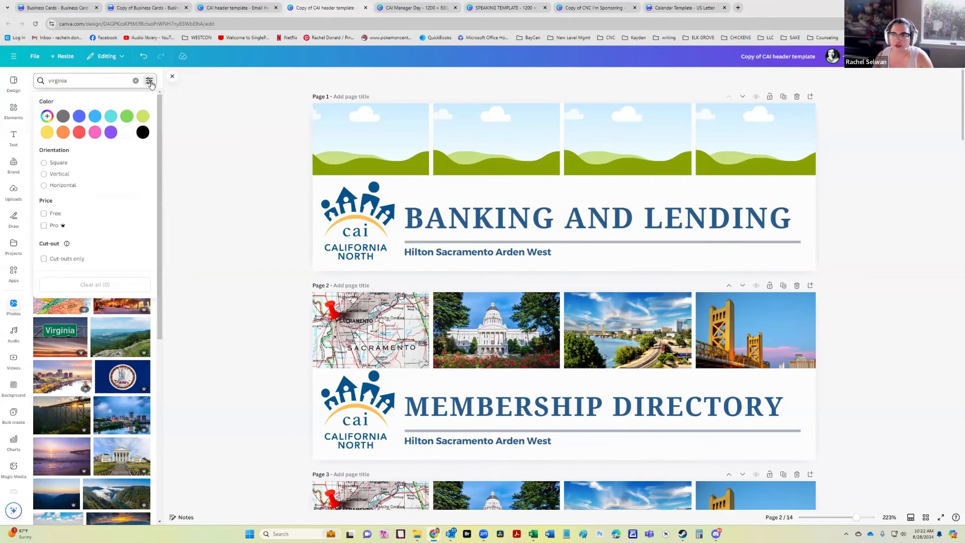
pyautogui.click(54, 214)
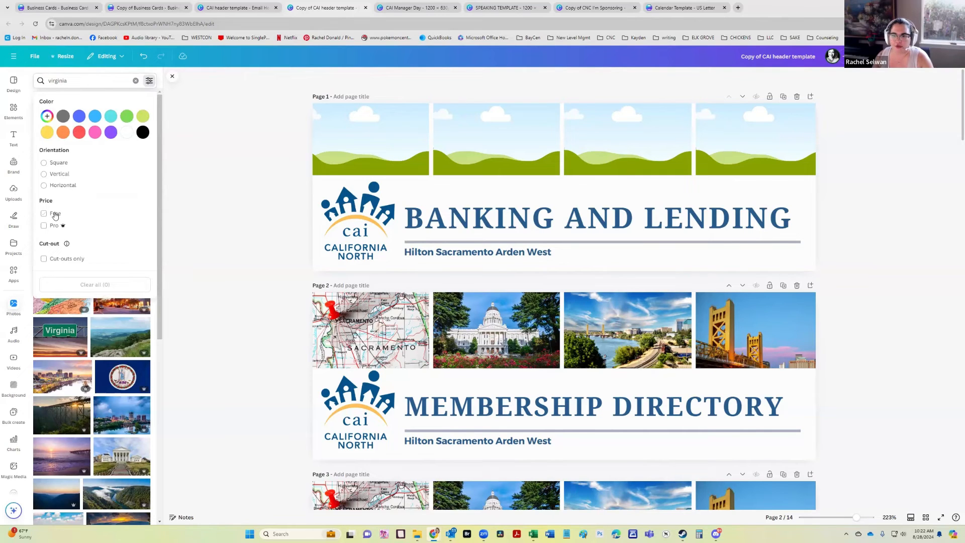
pyautogui.click(201, 305)
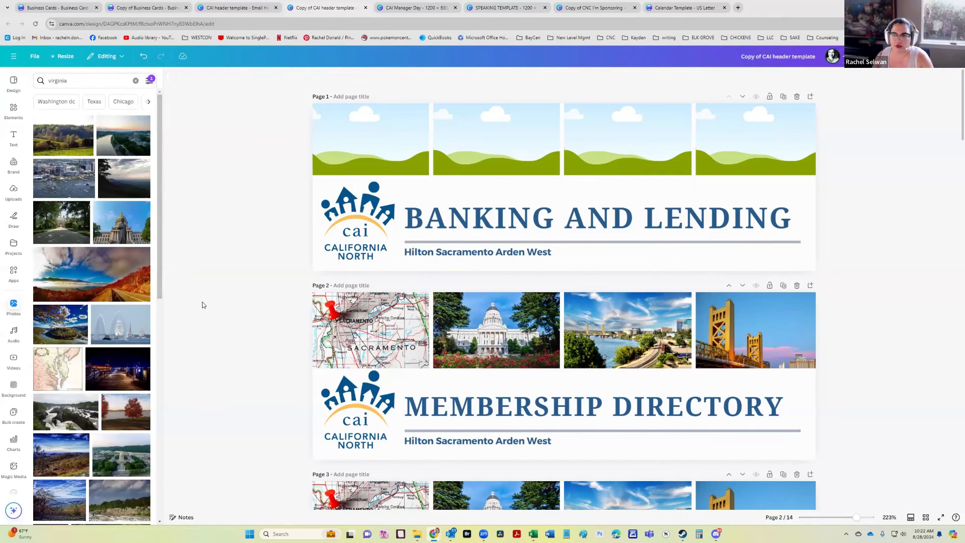
pyautogui.scroll(-7, 135, 297)
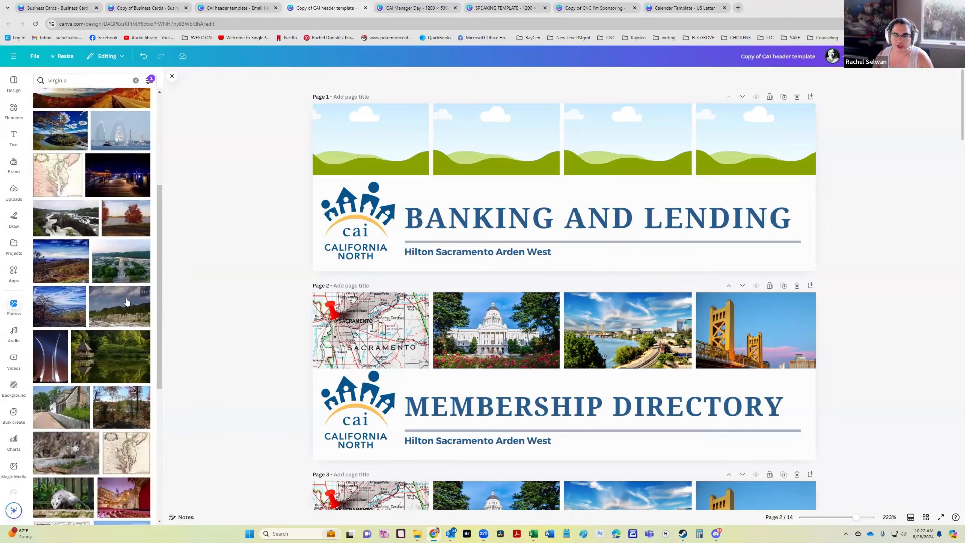
pyautogui.scroll(7, 136, 295)
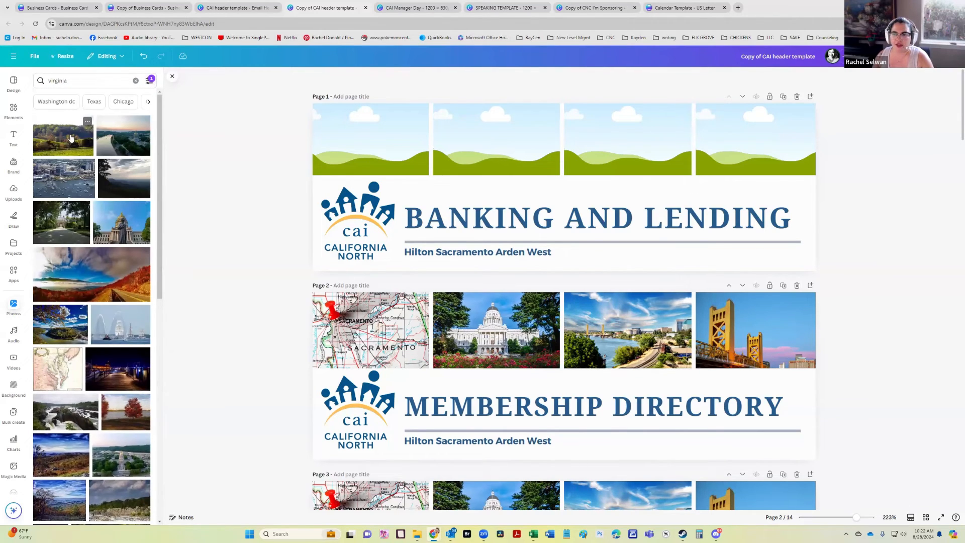
# Fill the first grid frame on page 1 with the aerial river and capitol photo, enlarging and repositioning it to feature the dome
pyautogui.moveTo(118, 139); pyautogui.dragTo(334, 128)
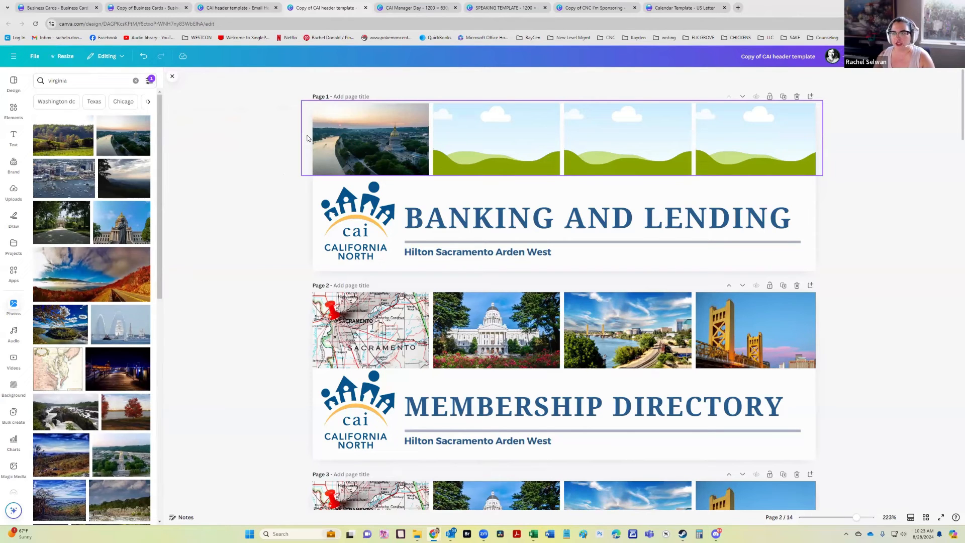
pyautogui.doubleClick(350, 134)
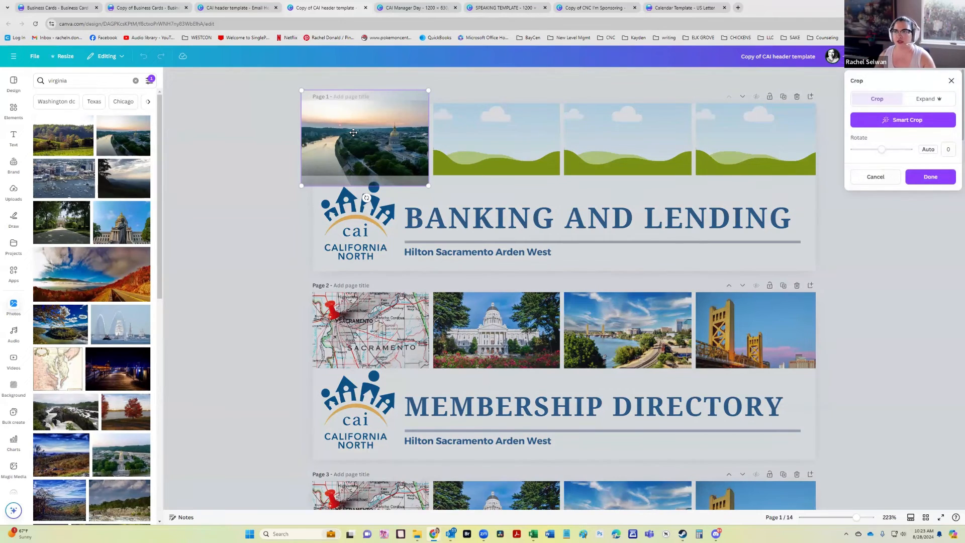
pyautogui.moveTo(353, 132); pyautogui.dragTo(359, 103)
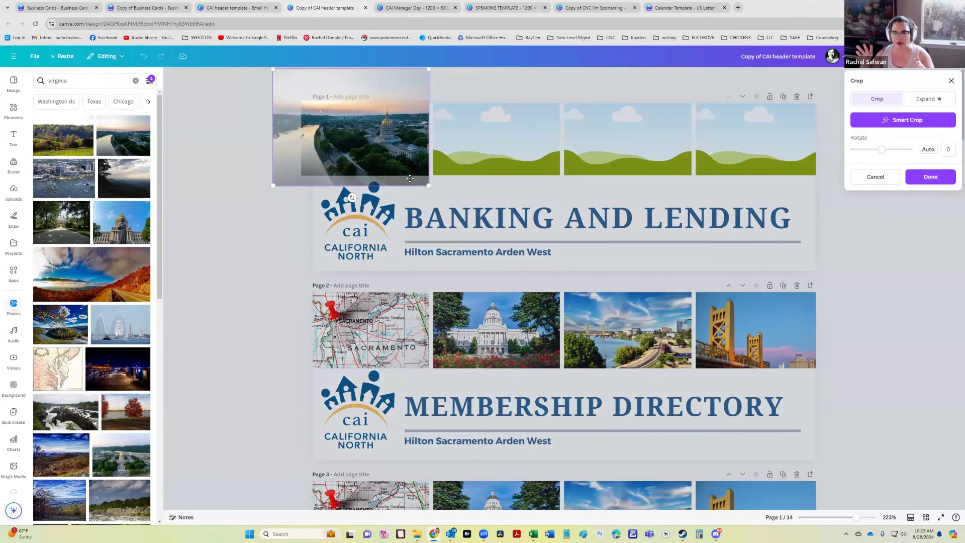
pyautogui.moveTo(382, 140); pyautogui.dragTo(382, 137)
pyautogui.click(280, 242)
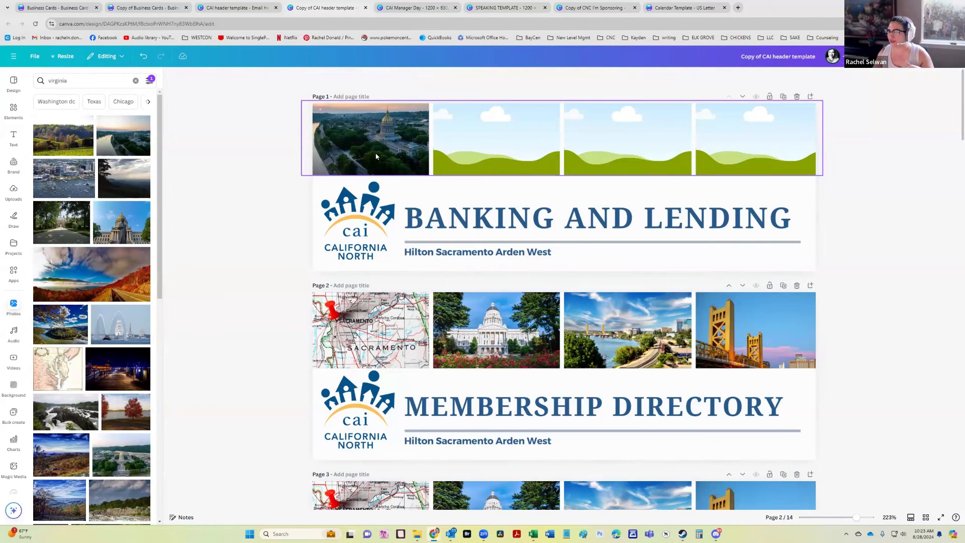
# Reduce the page 1 photo grid's height slightly to about 85 px and deselect it
pyautogui.click(537, 173)
pyautogui.moveTo(565, 173); pyautogui.dragTo(567, 171)
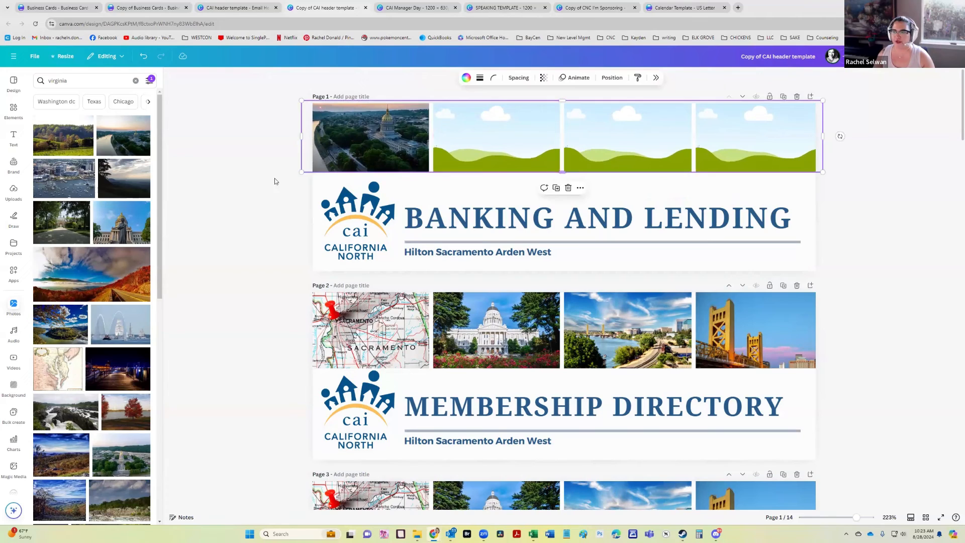
pyautogui.click(274, 178)
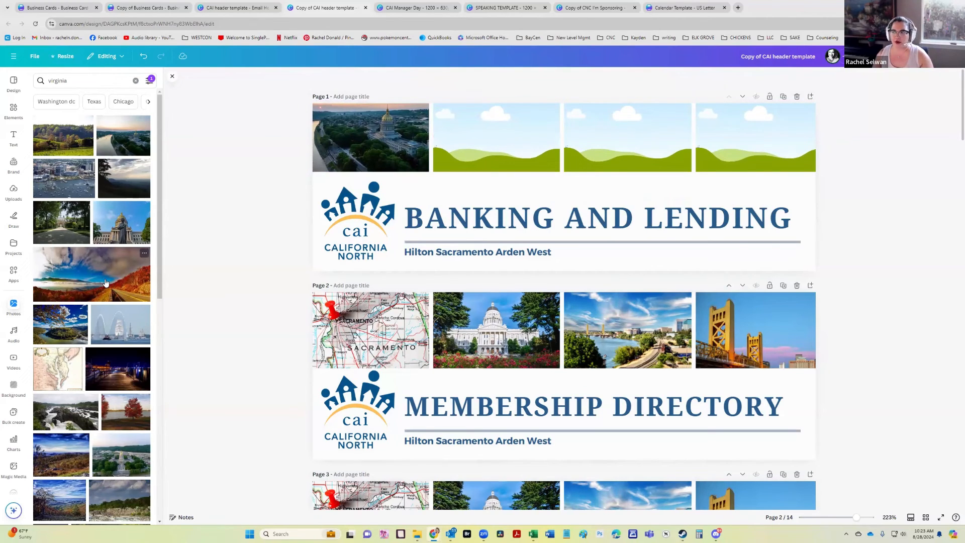
# Try the autumn mountain photo over the logo, undo it, and place the blue-sky capitol photo over the title below the grid
pyautogui.moveTo(103, 282); pyautogui.dragTo(368, 195)
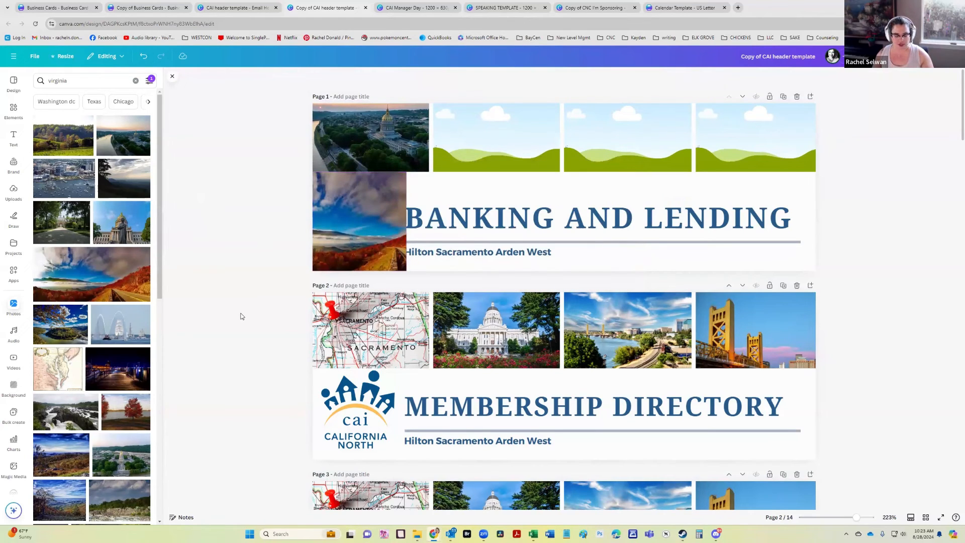
pyautogui.hotkey('ctrl', 'z')
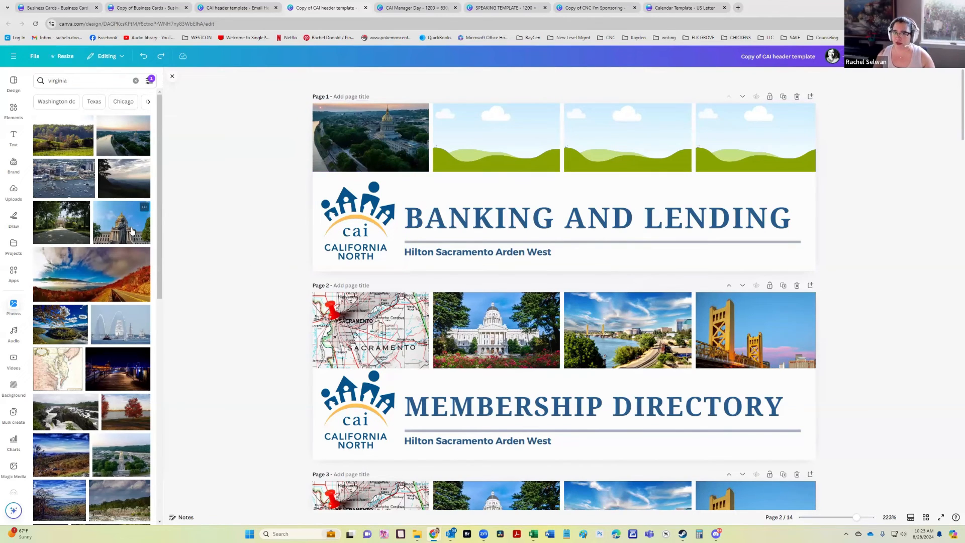
pyautogui.moveTo(132, 230); pyautogui.dragTo(442, 199)
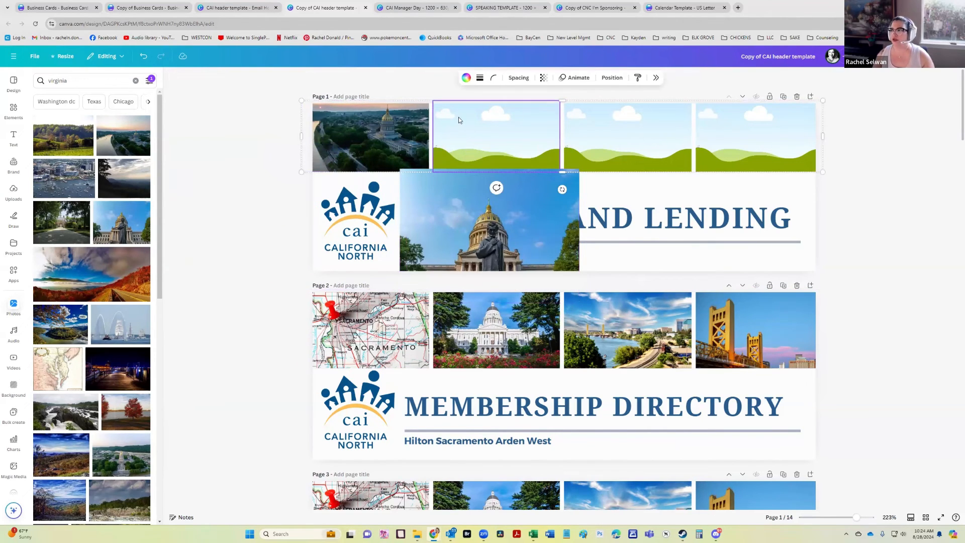
# Examine the grid's editing and position options on page 1 for a way to lock it
pyautogui.click(375, 133)
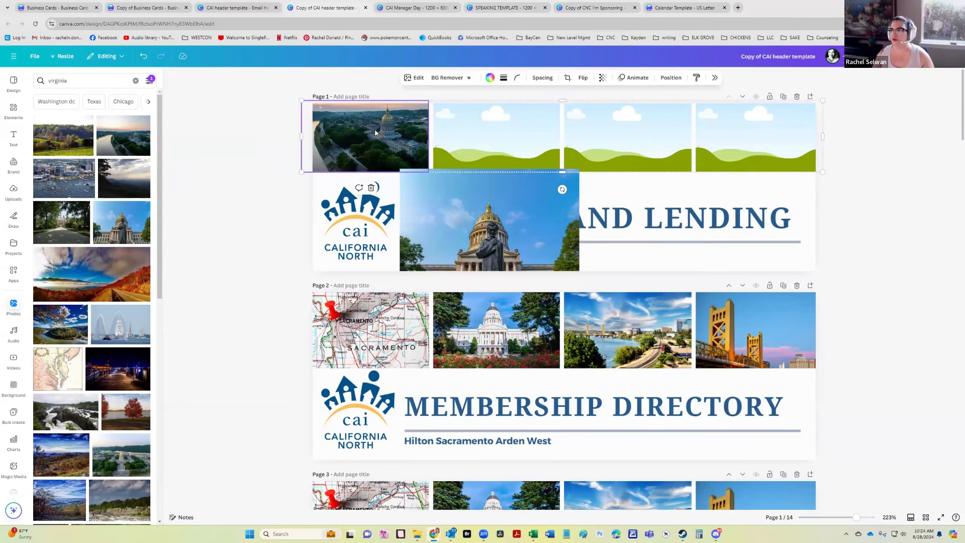
pyautogui.click(715, 78)
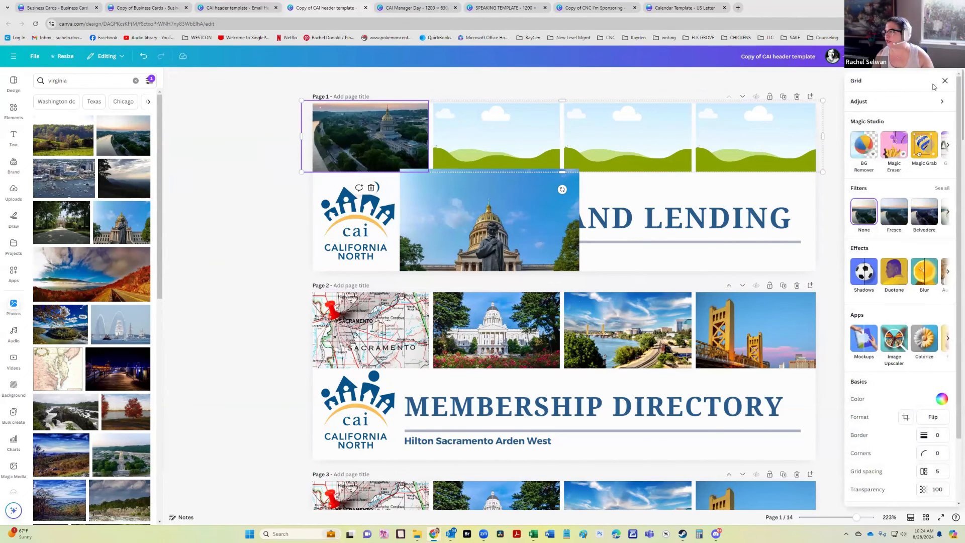
pyautogui.scroll(-2, 884, 406)
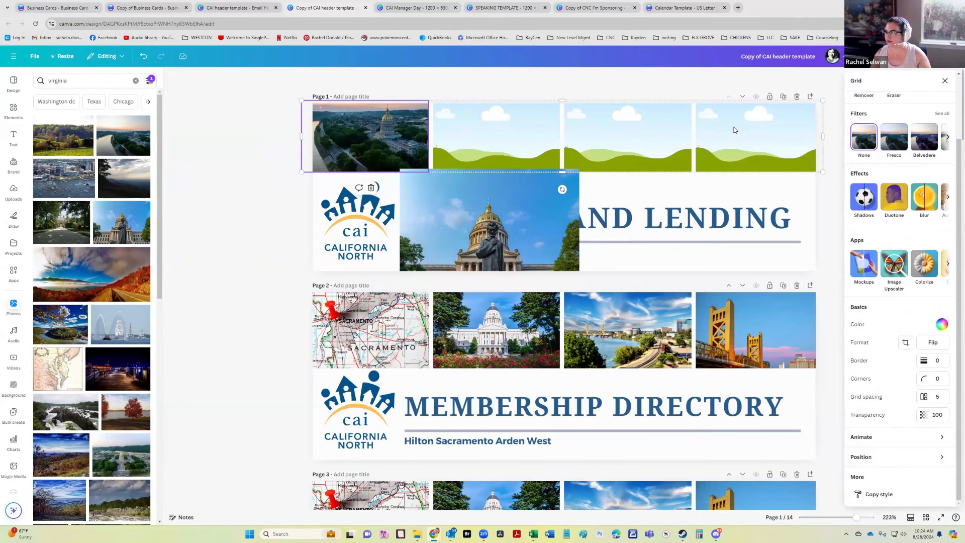
pyautogui.click(681, 85)
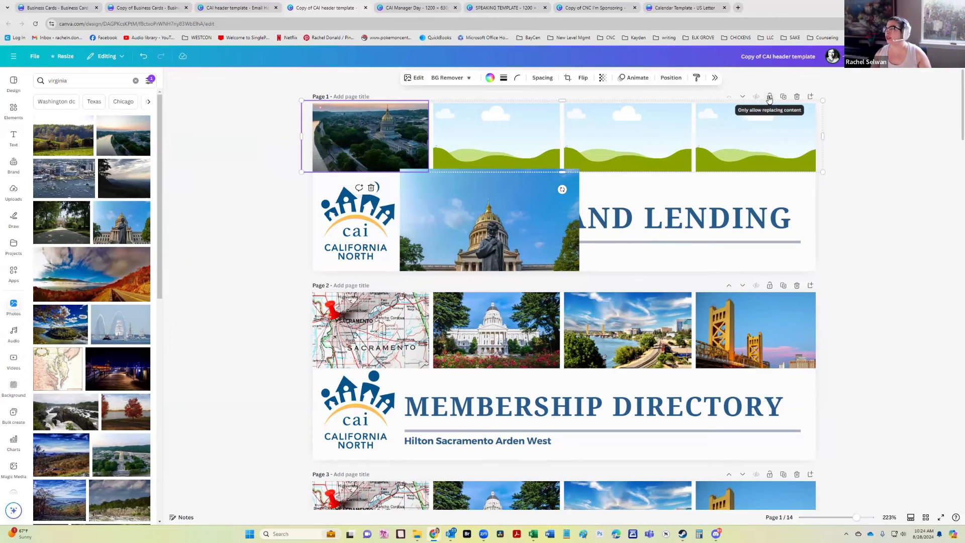
pyautogui.click(747, 142)
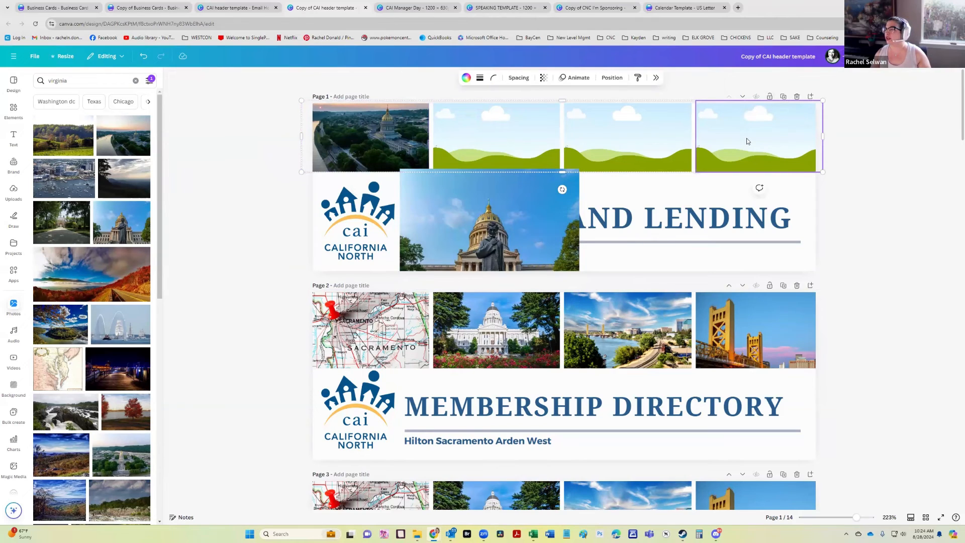
pyautogui.click(528, 130)
pyautogui.click(382, 136)
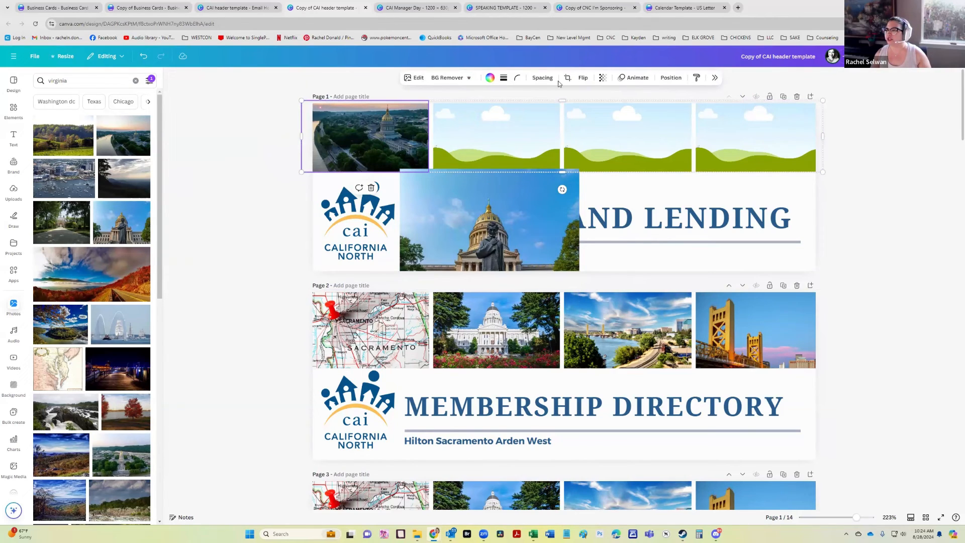
pyautogui.click(671, 78)
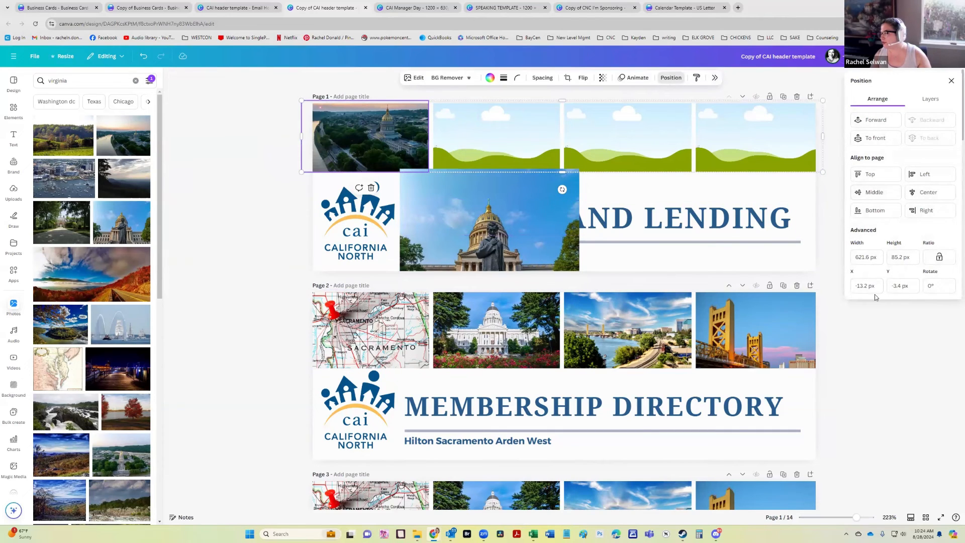
pyautogui.click(714, 77)
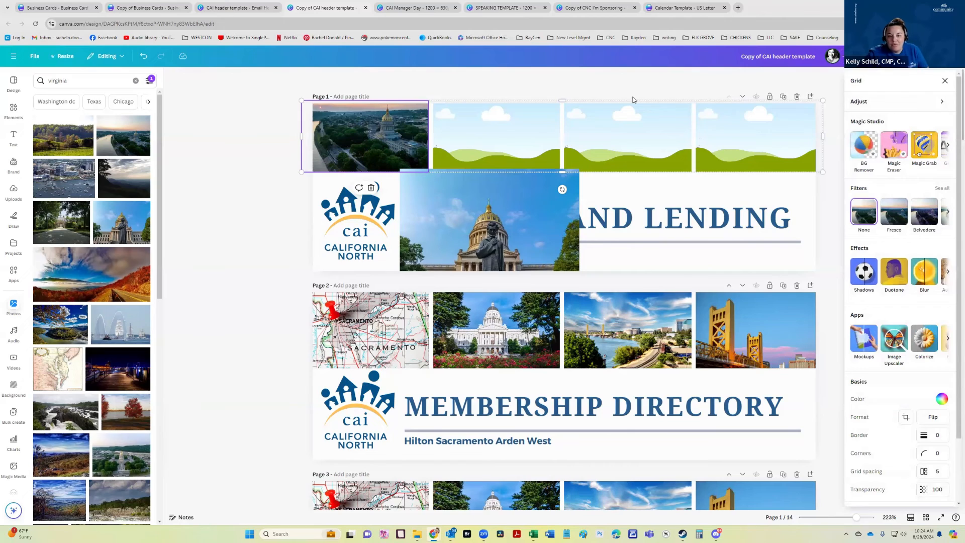
pyautogui.click(414, 139)
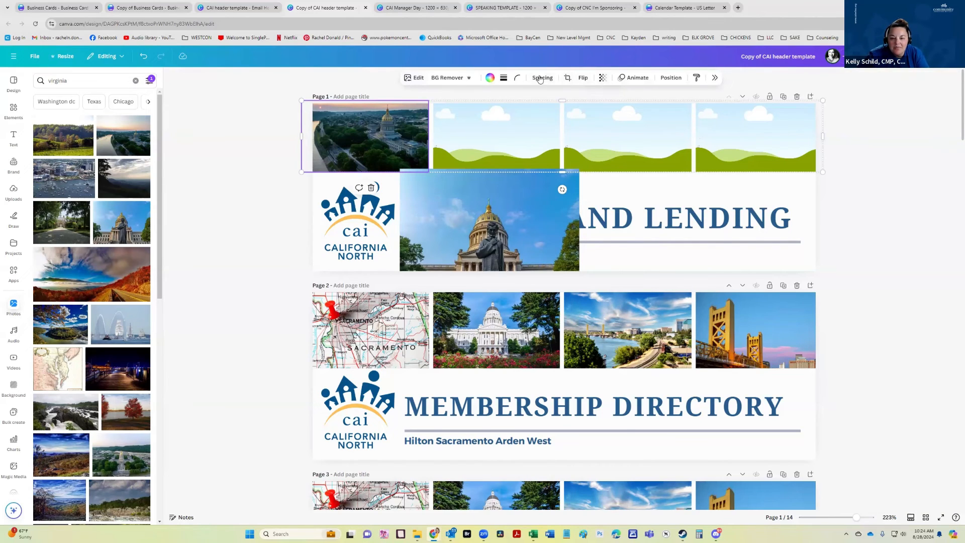
# Lock only the position of the page 1 photo grid through its entry in the layer list
pyautogui.click(669, 78)
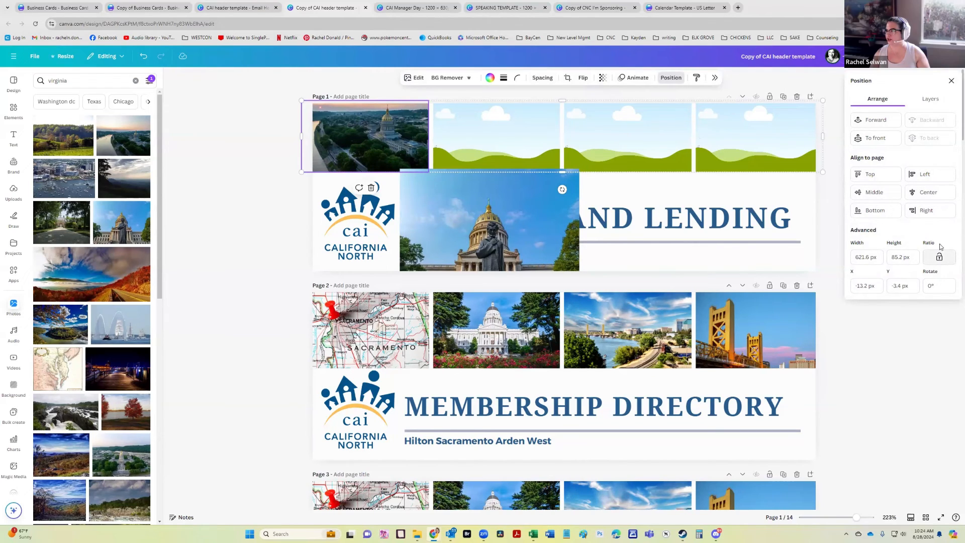
pyautogui.click(930, 99)
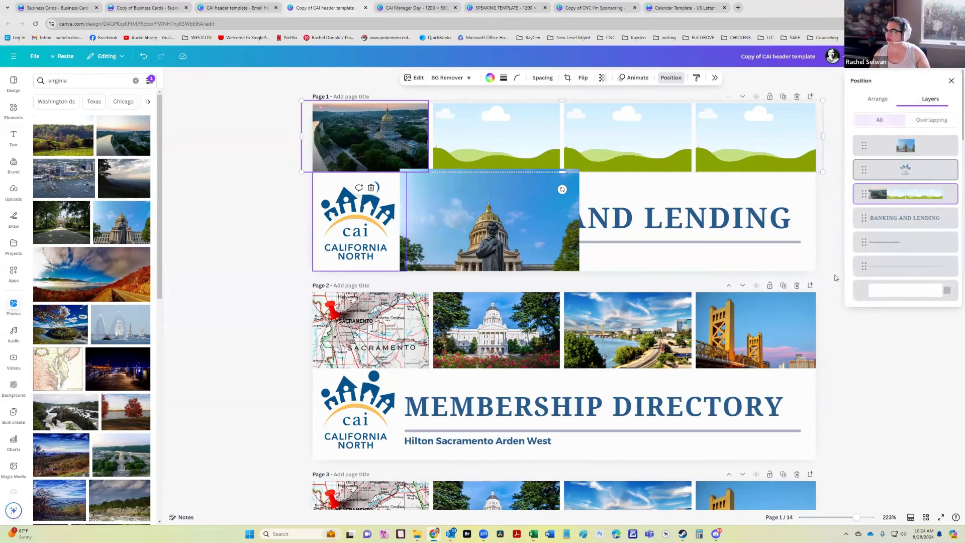
pyautogui.click(949, 189)
pyautogui.moveTo(888, 371)
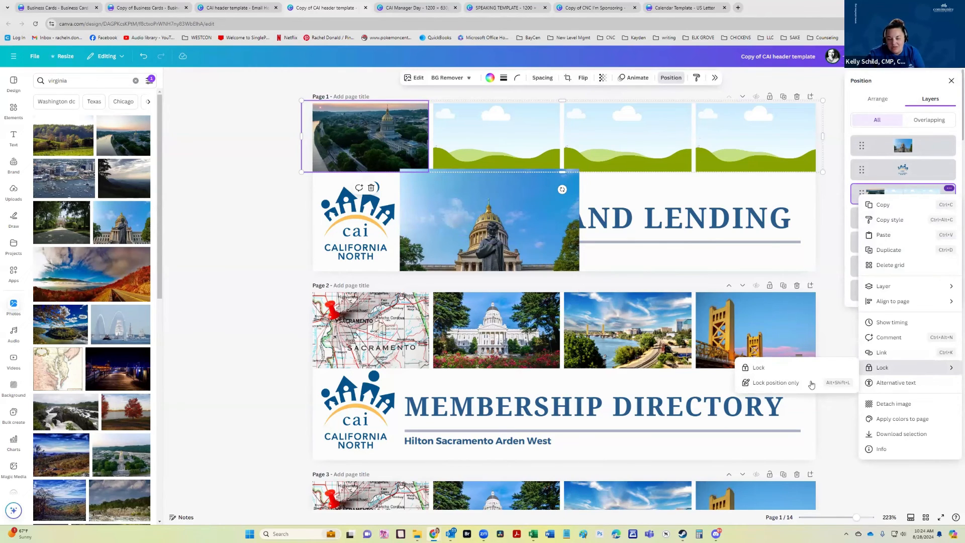
pyautogui.click(789, 386)
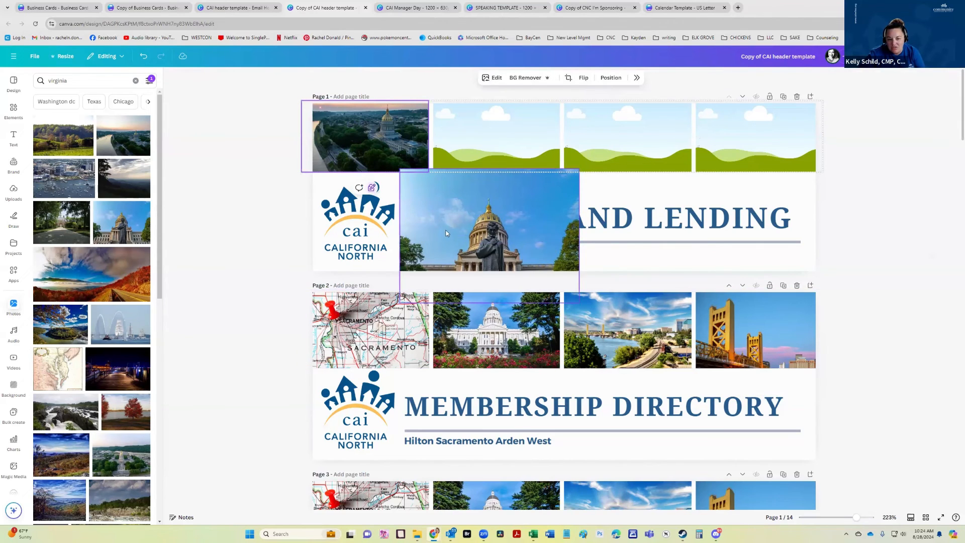
# Move the blue-sky capitol photo up so it overlaps the first two frames of the locked grid
pyautogui.moveTo(439, 197); pyautogui.dragTo(427, 172)
pyautogui.click(361, 141)
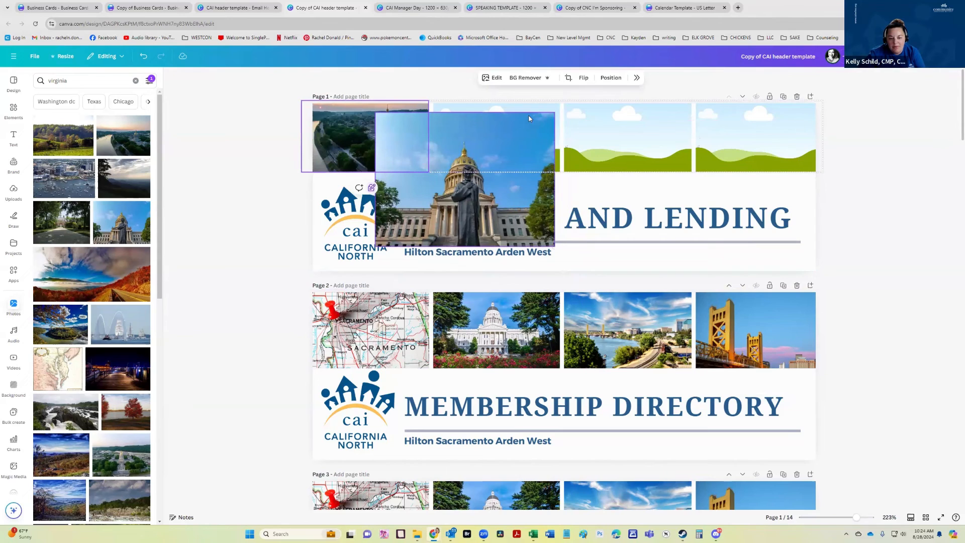
# Fully lock the page 1 photo grid through its entry in the layer list, and unlock it completely again
pyautogui.click(611, 79)
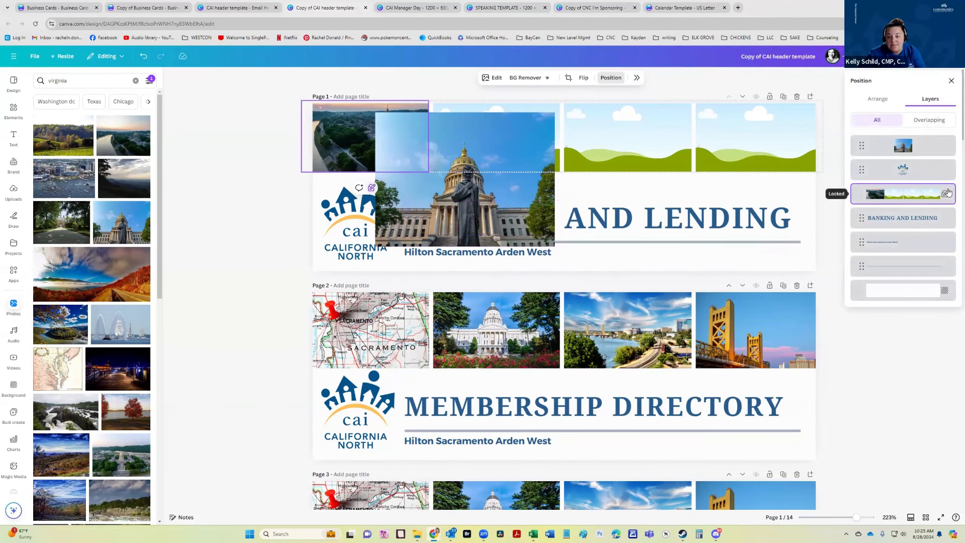
pyautogui.click(858, 195)
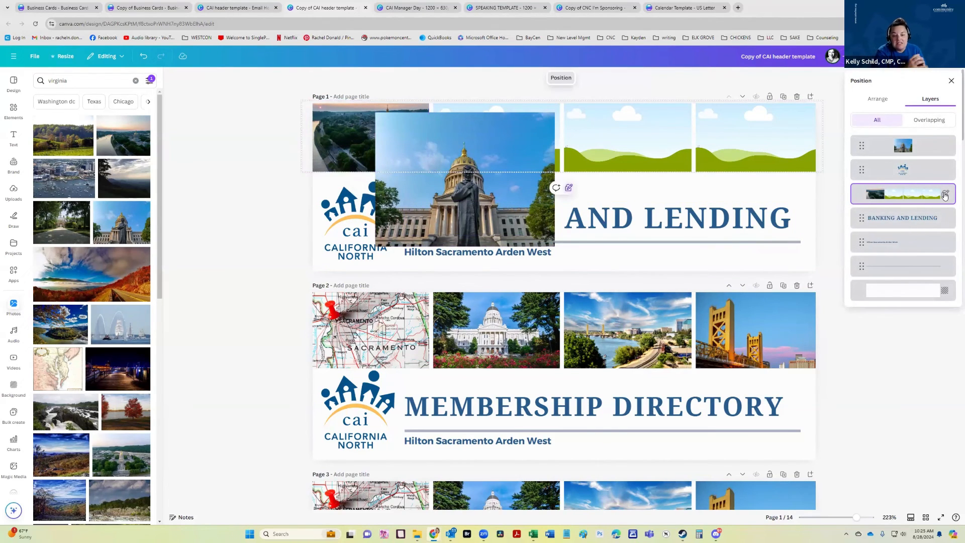
pyautogui.rightClick(837, 195)
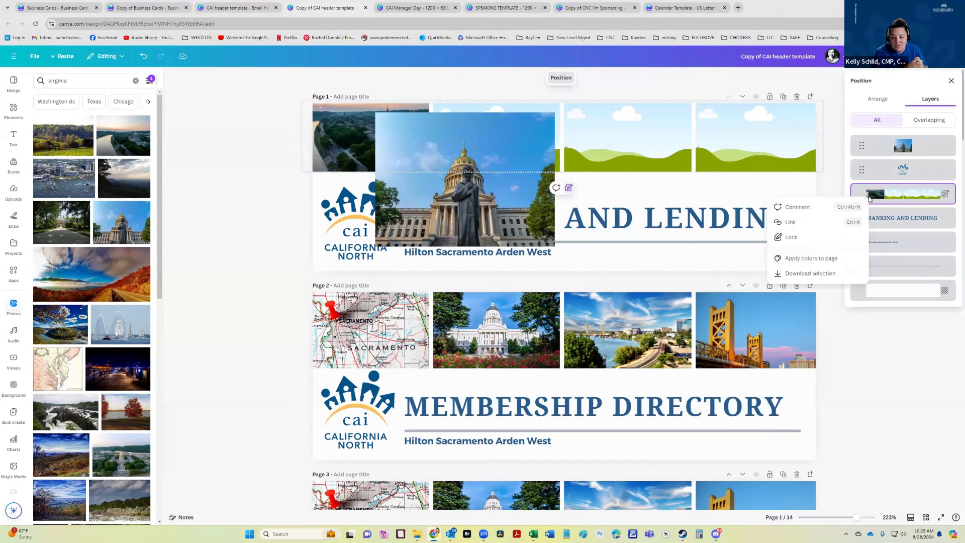
pyautogui.click(838, 238)
pyautogui.rightClick(870, 195)
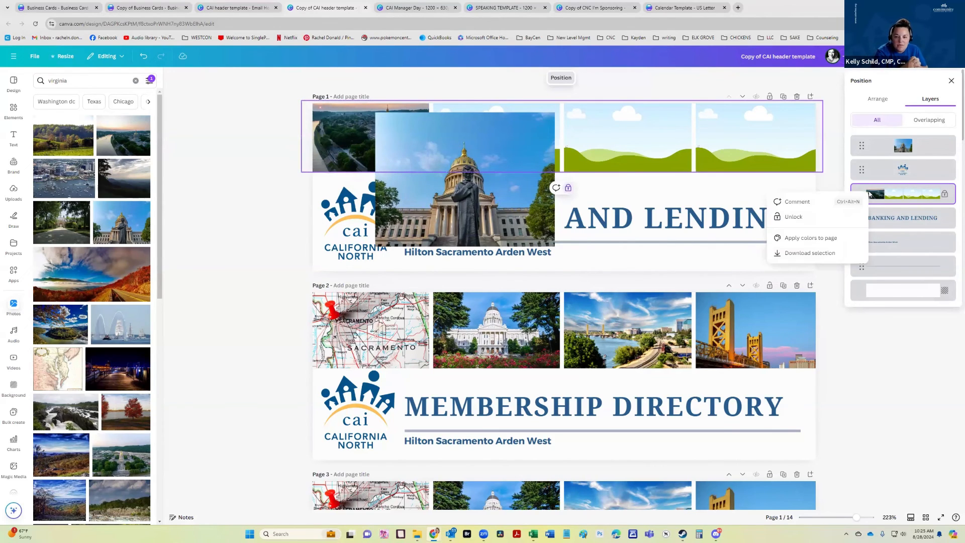
pyautogui.click(794, 217)
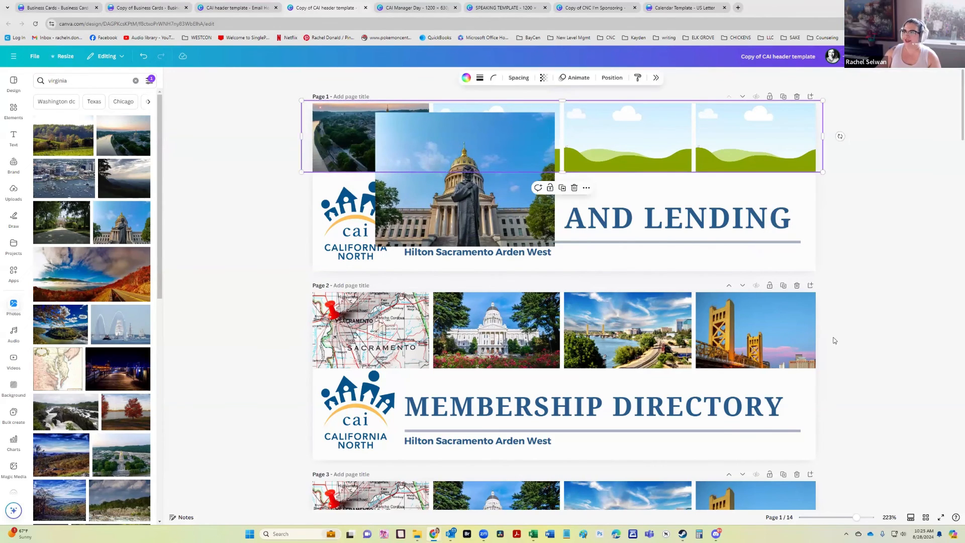
# Delete the blue-sky capitol photo that overlaps the grid and title on page 1
pyautogui.press('Escape')
pyautogui.click(512, 211)
pyautogui.press('Delete')
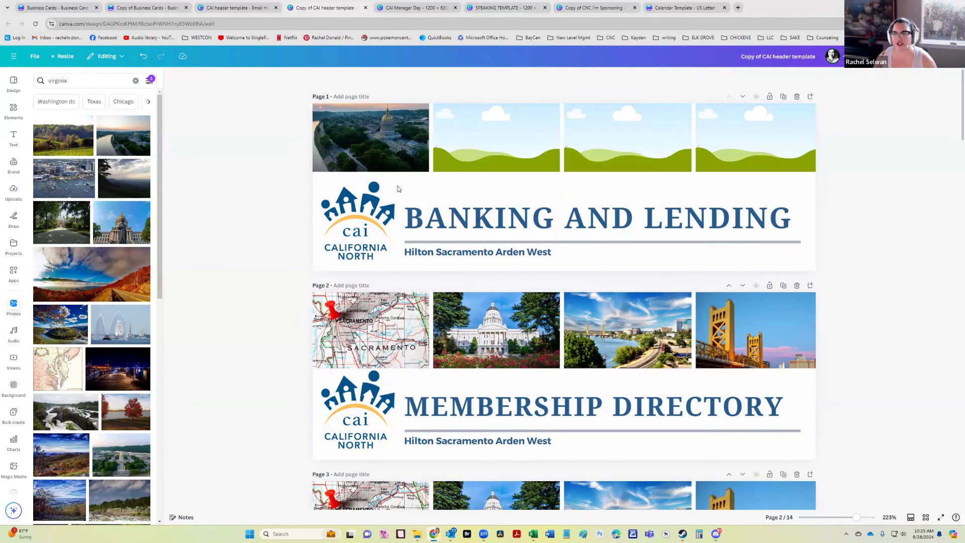
# Lock the CAI California North logo on page 1 completely
pyautogui.rightClick(359, 221)
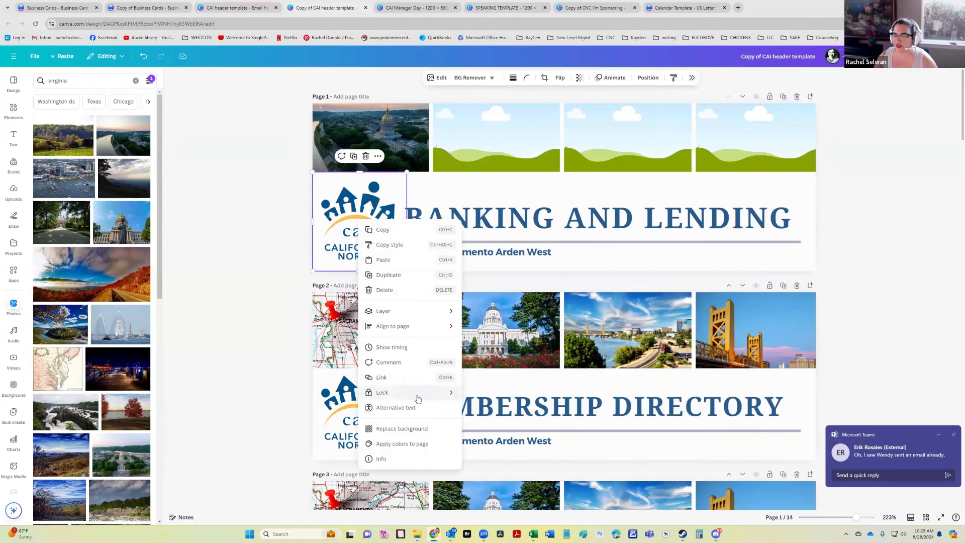
pyautogui.moveTo(417, 398)
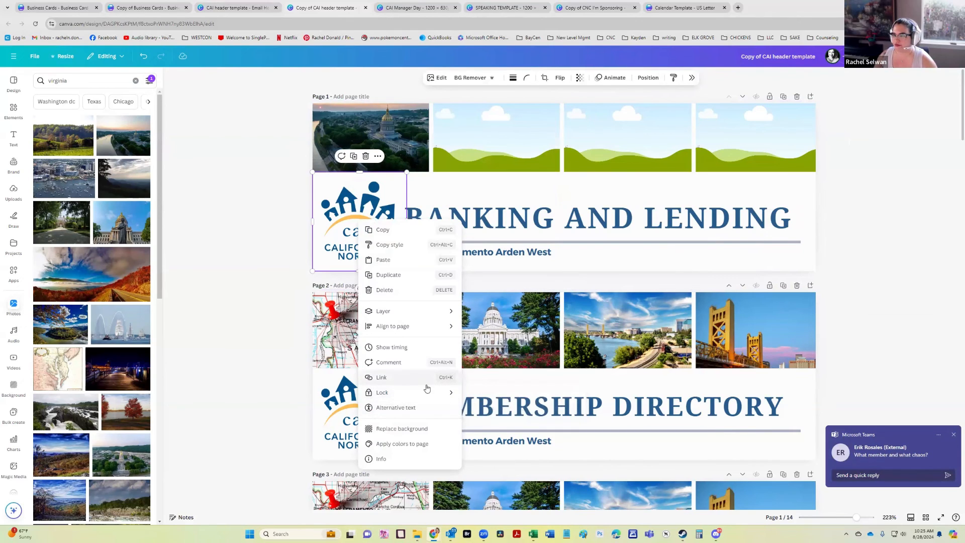
pyautogui.click(483, 394)
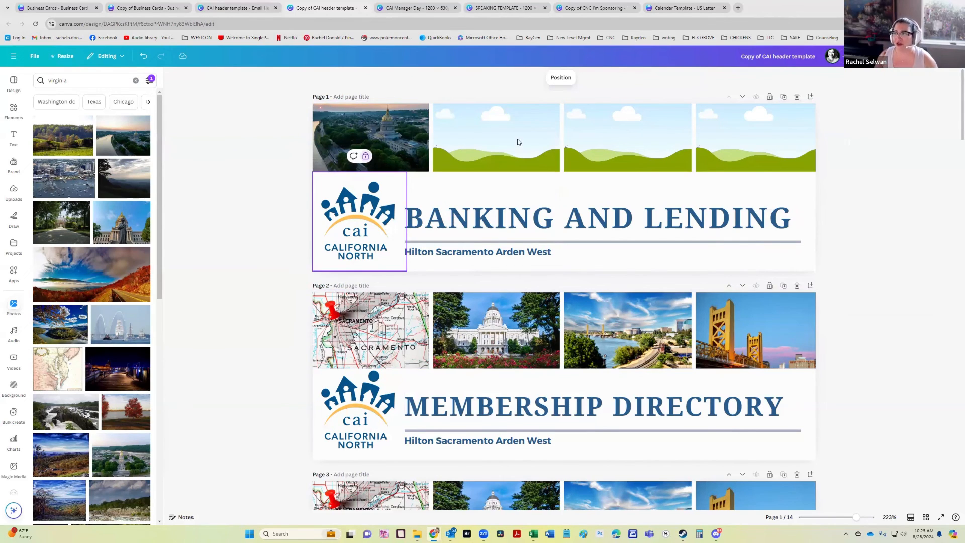
# Switch to the Copy of CNC I'm Sponsoring design and show it in a maximized browser window
pyautogui.doubleClick(764, 8)
pyautogui.click(417, 46)
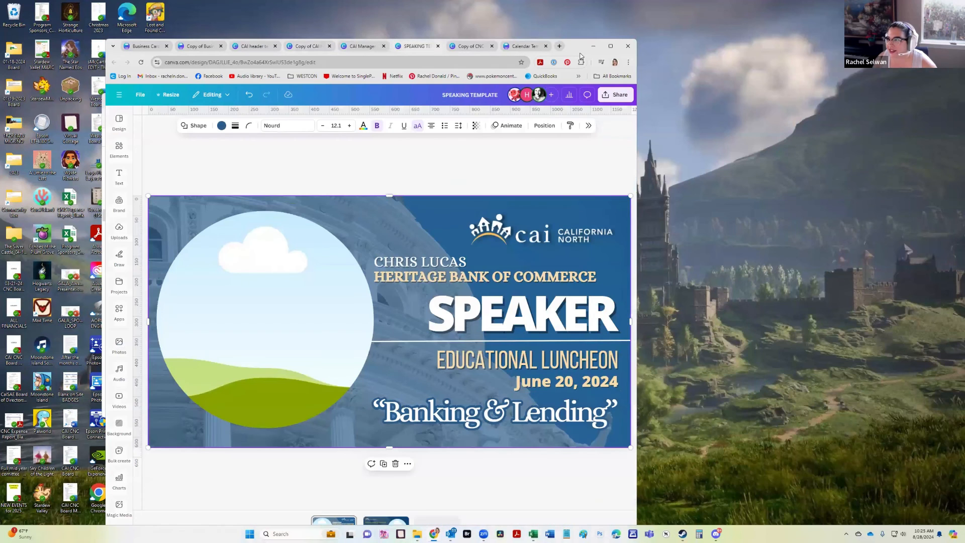
pyautogui.click(480, 49)
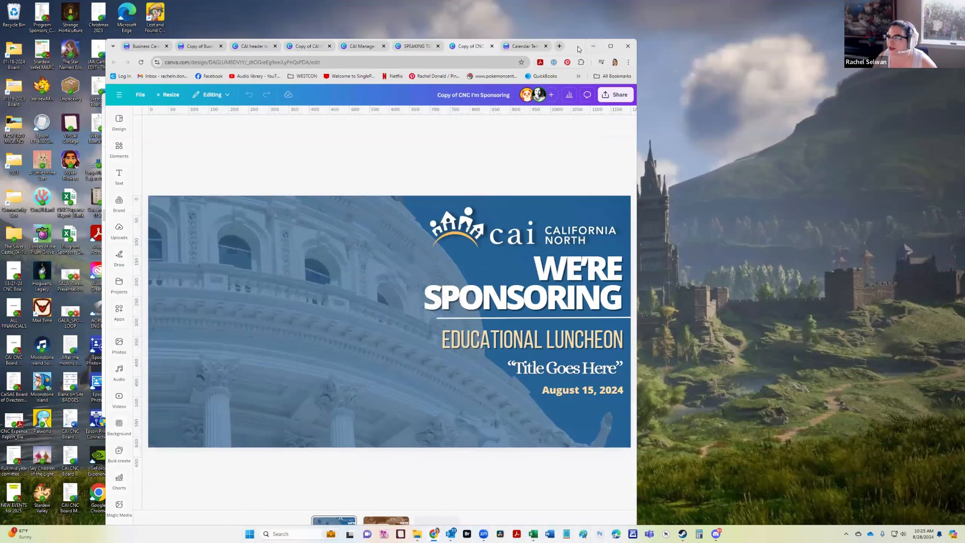
pyautogui.click(610, 46)
# Add the uploaded SavATree logo to page 1 and scale it down to fit beside the We're Sponsoring text
pyautogui.click(13, 192)
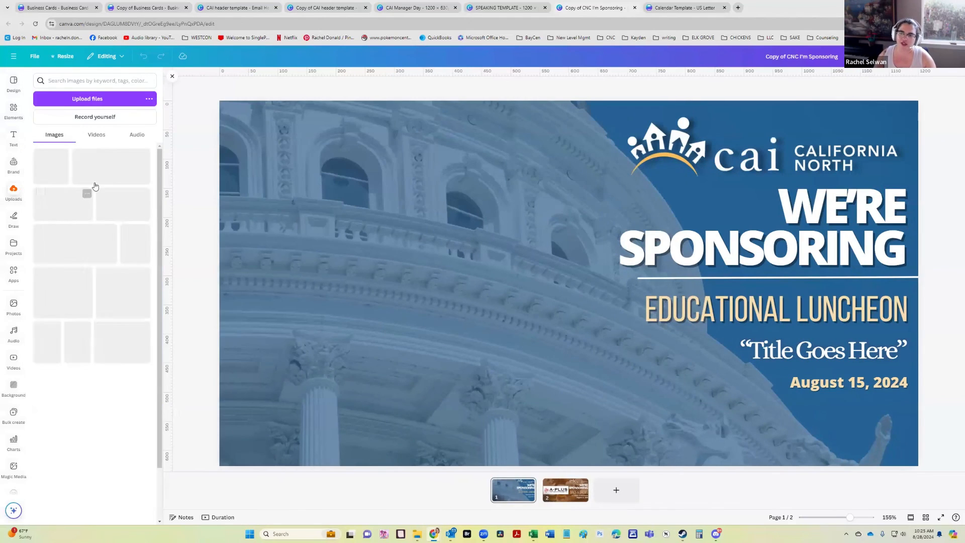
pyautogui.click(96, 82)
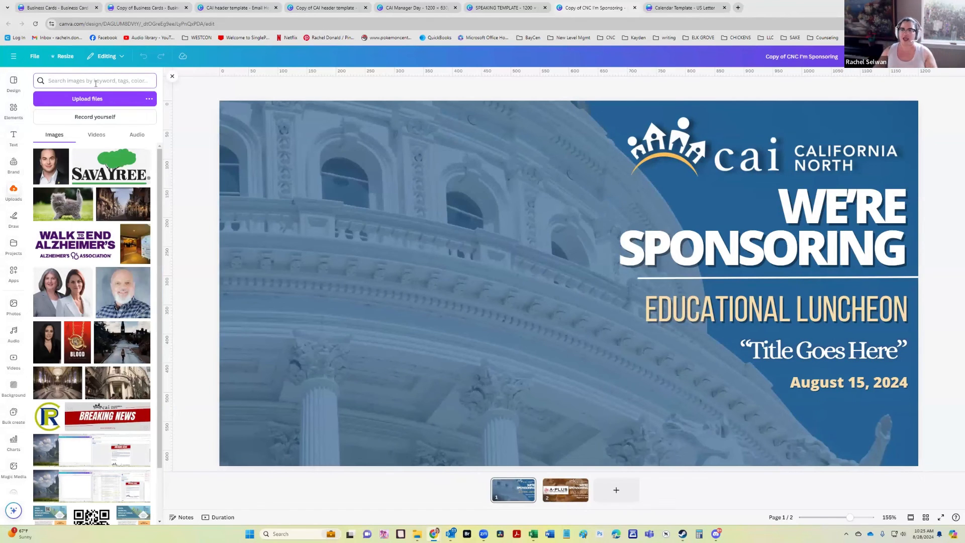
pyautogui.click(111, 166)
pyautogui.moveTo(613, 260); pyautogui.dragTo(441, 247)
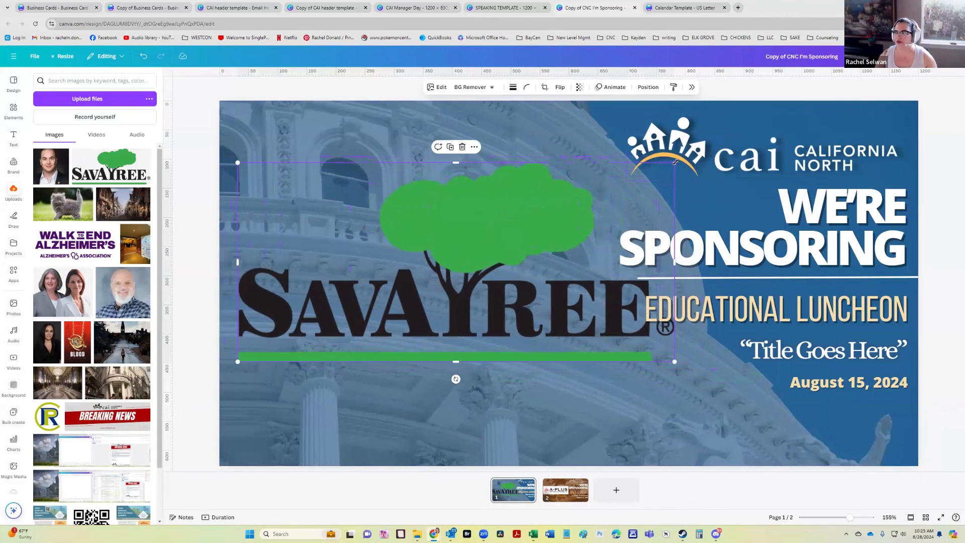
pyautogui.moveTo(675, 162); pyautogui.dragTo(603, 194)
pyautogui.moveTo(410, 309); pyautogui.dragTo(419, 306)
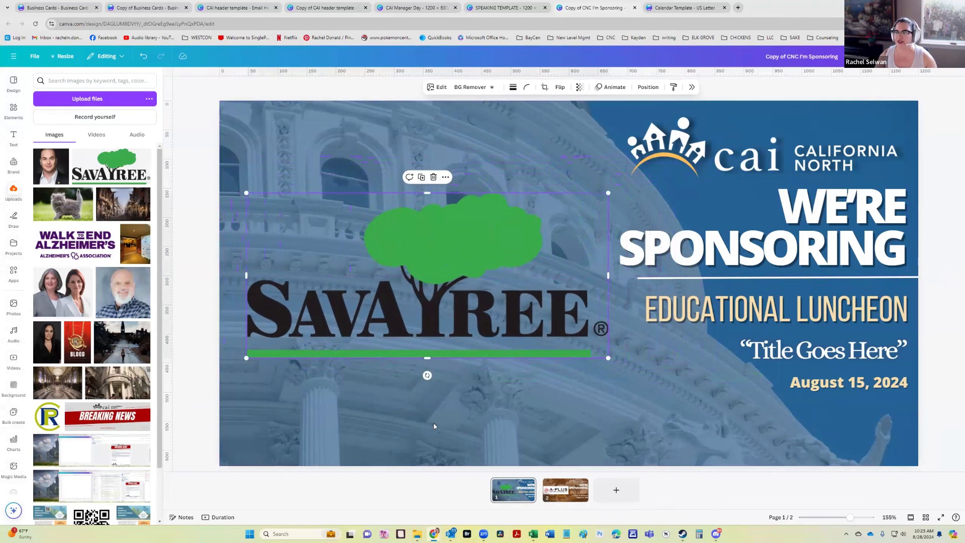
pyautogui.click(433, 426)
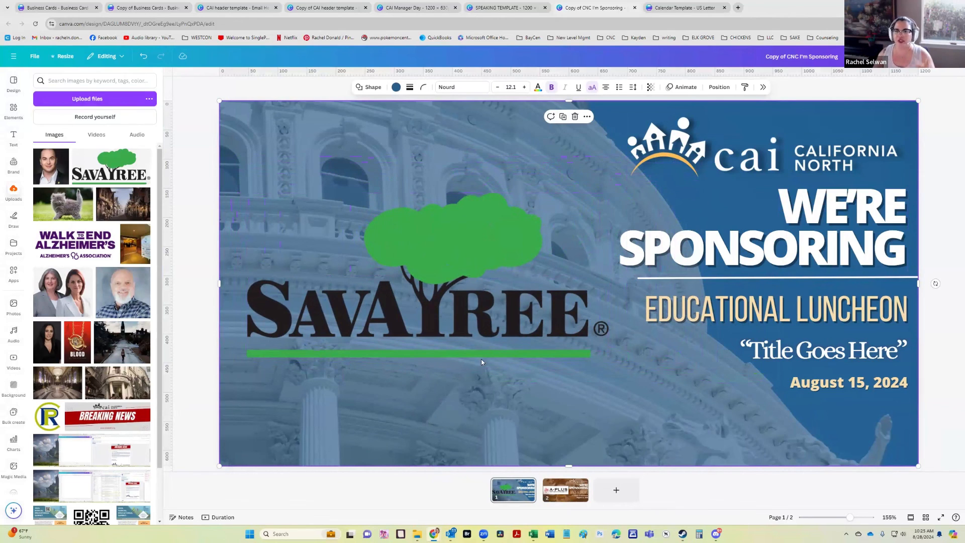
# Add a square shape and stretch it into a rectangle about 647 × 349 px covering the SavATree logo
pyautogui.click(10, 118)
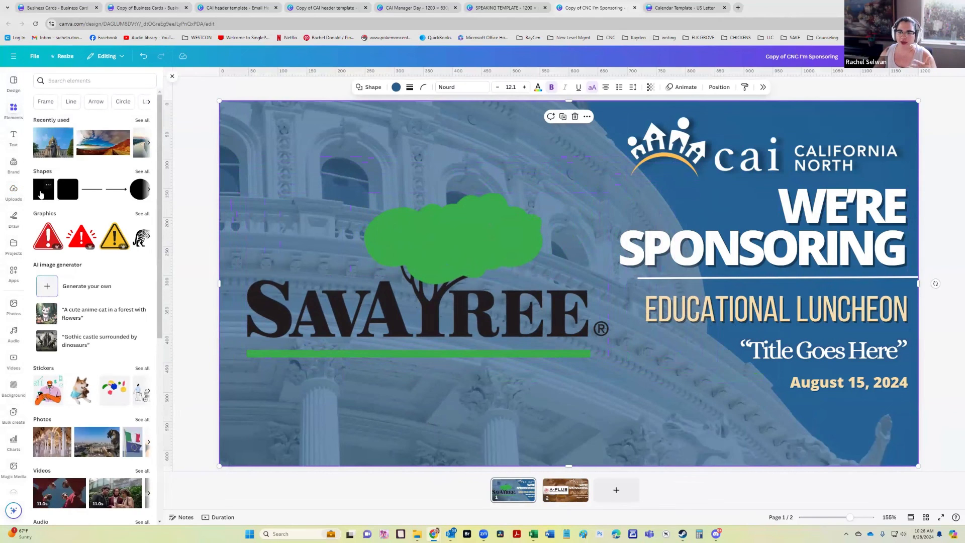
pyautogui.click(41, 195)
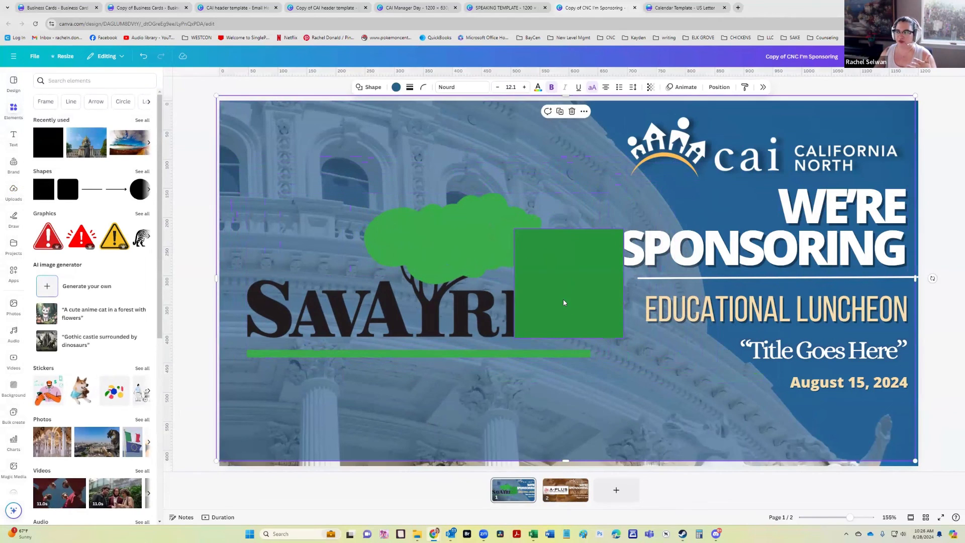
pyautogui.moveTo(564, 303); pyautogui.dragTo(283, 255)
pyautogui.moveTo(345, 234); pyautogui.dragTo(611, 245)
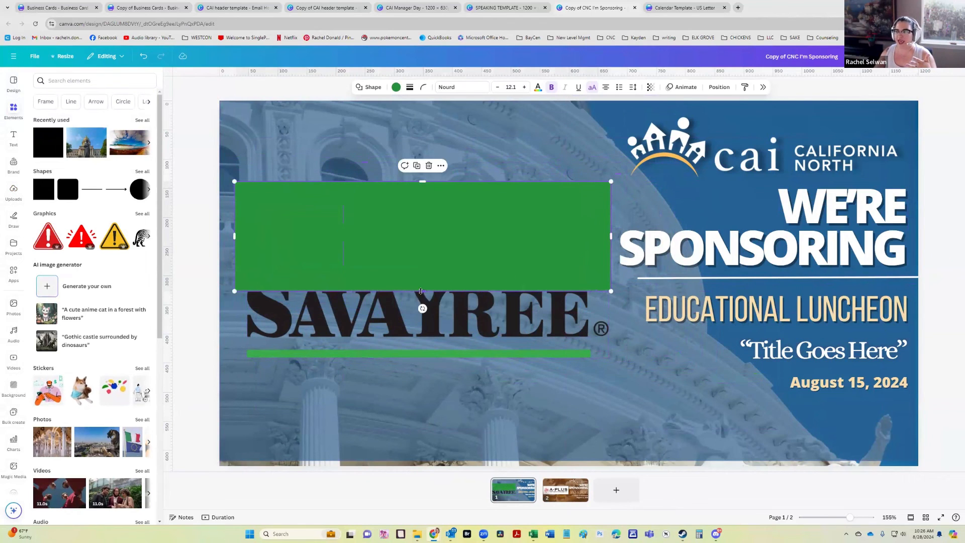
pyautogui.moveTo(420, 291); pyautogui.dragTo(420, 385)
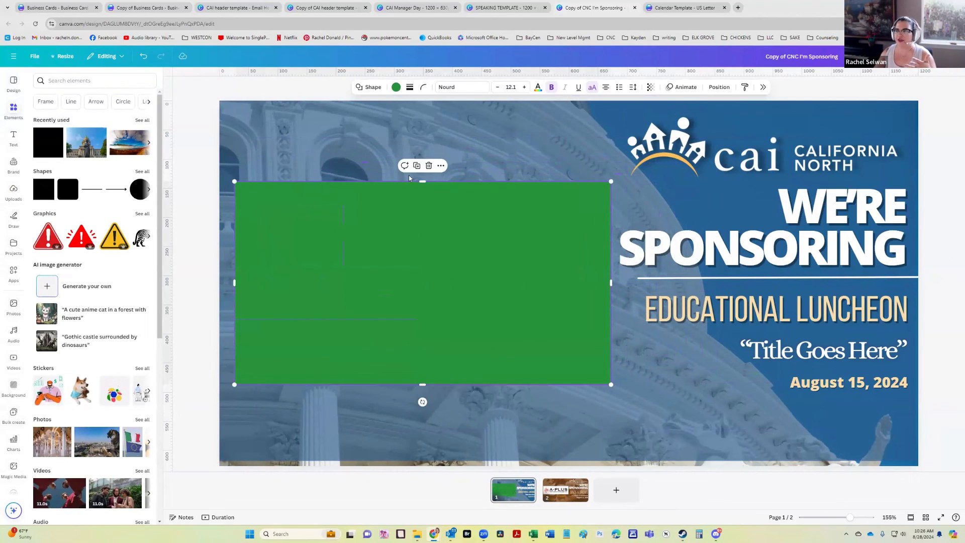
# Color the rectangle white and move it backward behind the SavATree logo
pyautogui.click(396, 88)
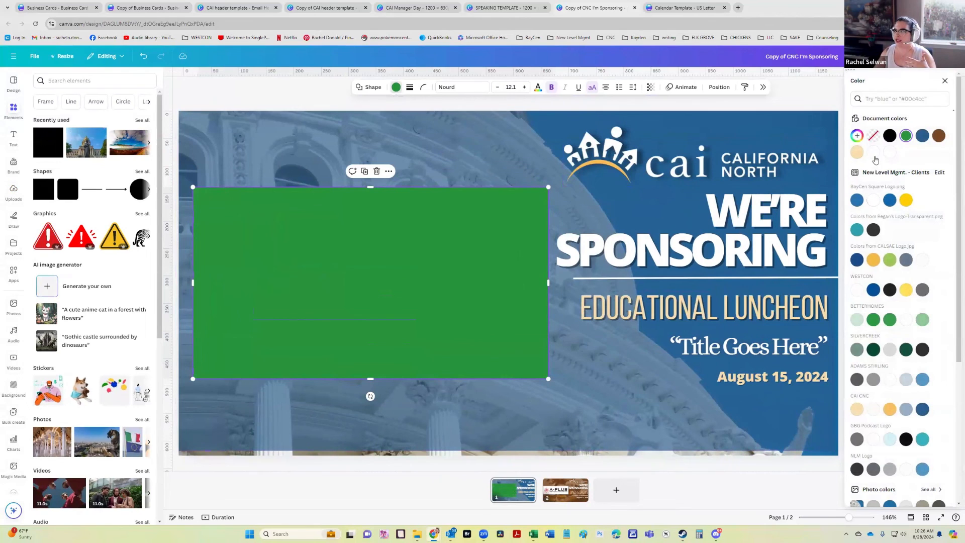
pyautogui.click(874, 152)
pyautogui.click(714, 89)
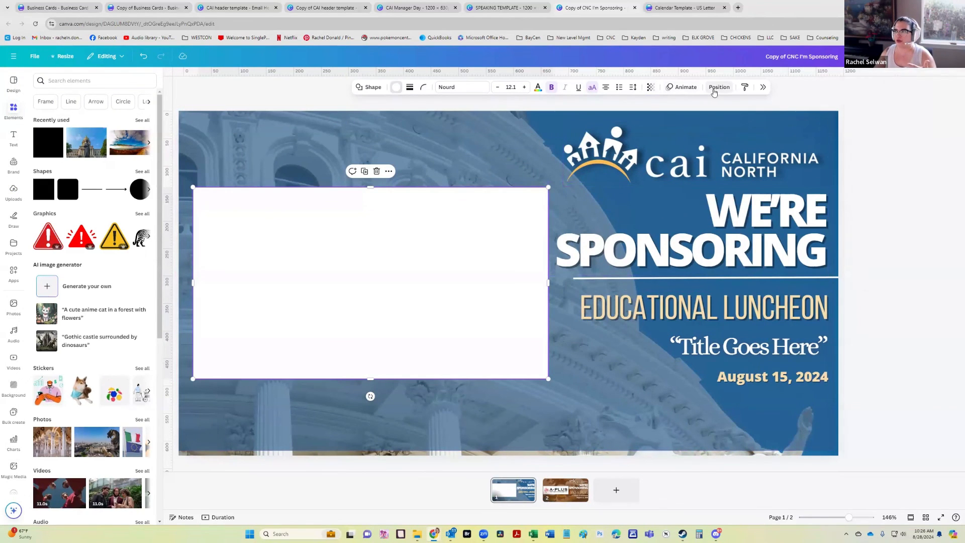
pyautogui.click(916, 126)
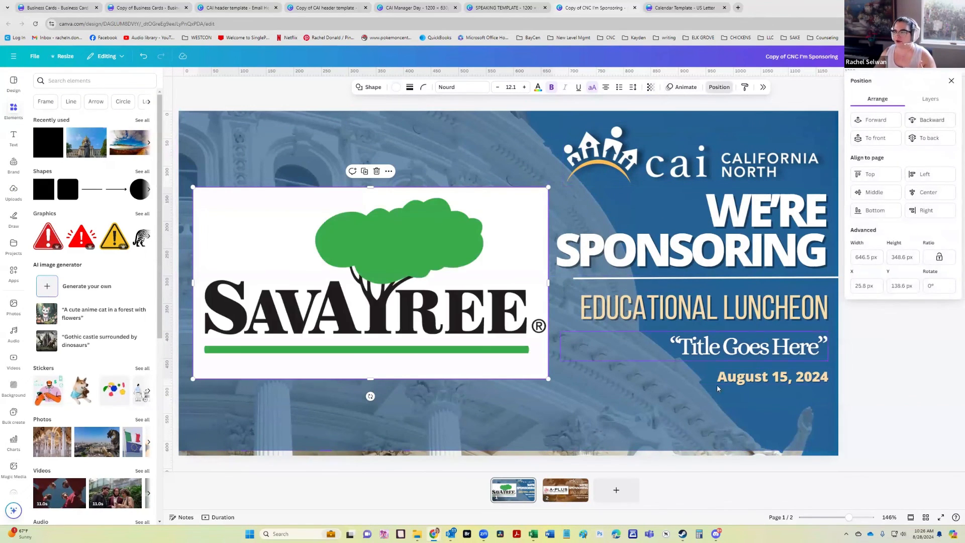
# Realign the shifted blue background overlay with the page edges, and select the white rectangle behind the logo
pyautogui.click(635, 395)
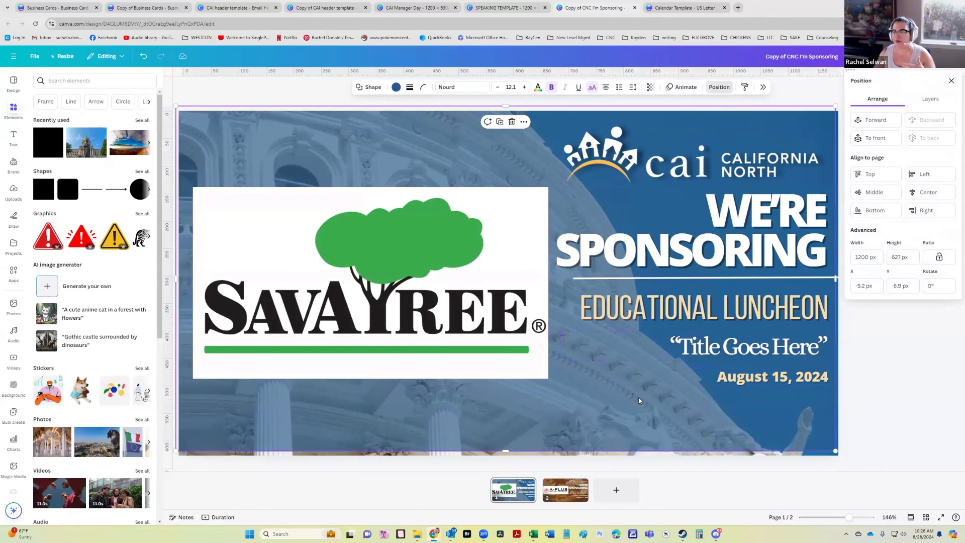
pyautogui.moveTo(640, 401); pyautogui.dragTo(637, 407)
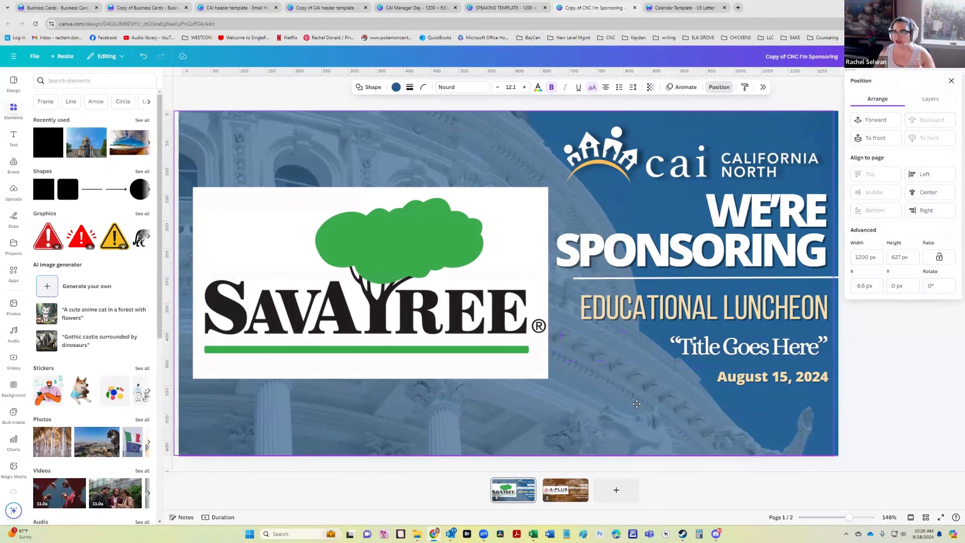
pyautogui.moveTo(762, 437); pyautogui.dragTo(768, 436)
pyautogui.click(929, 437)
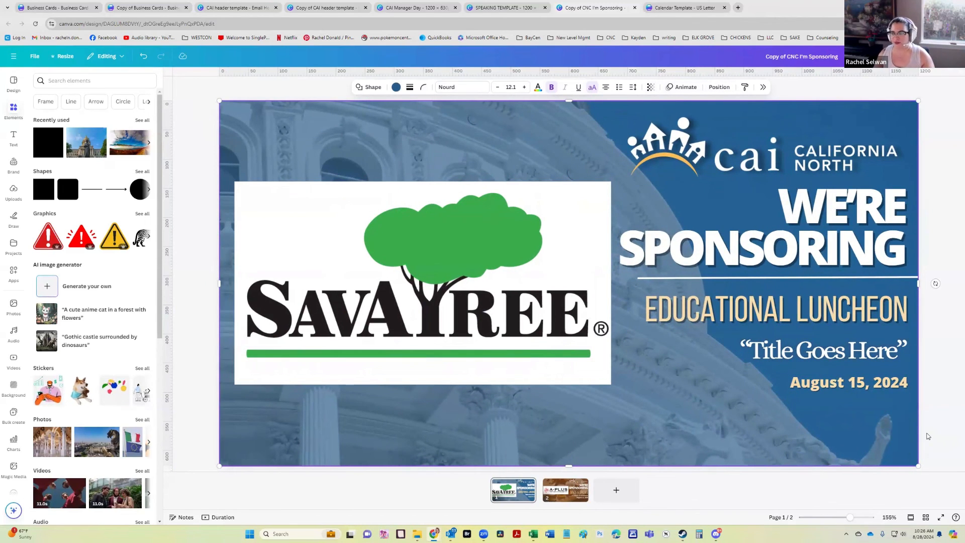
pyautogui.click(568, 377)
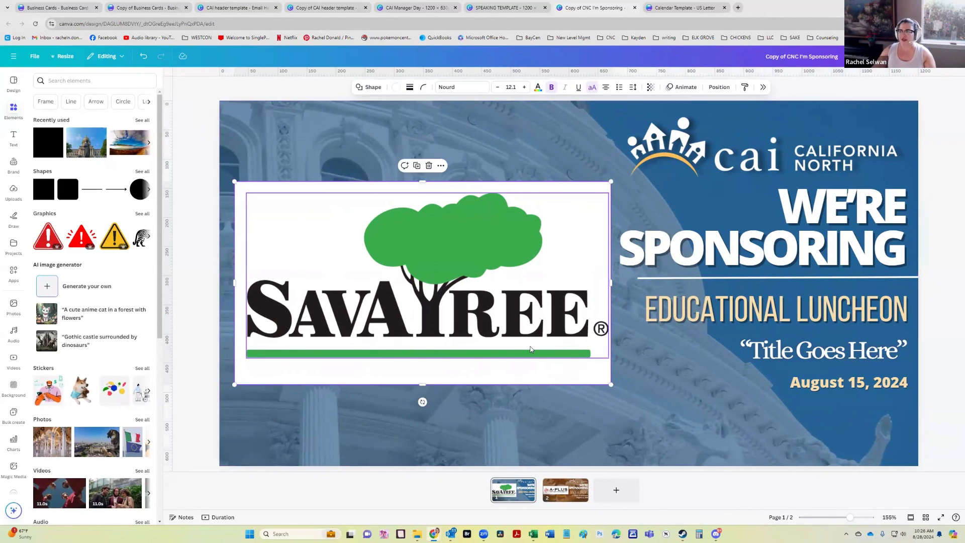